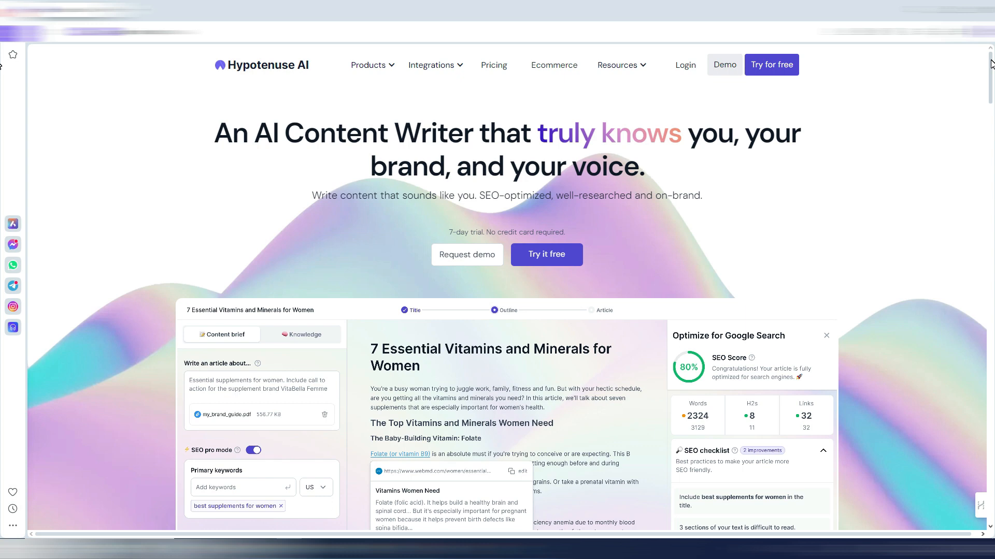
{"action": "left_click_drag", "start_coordinate": [991, 63], "coordinate": [993, 158]}
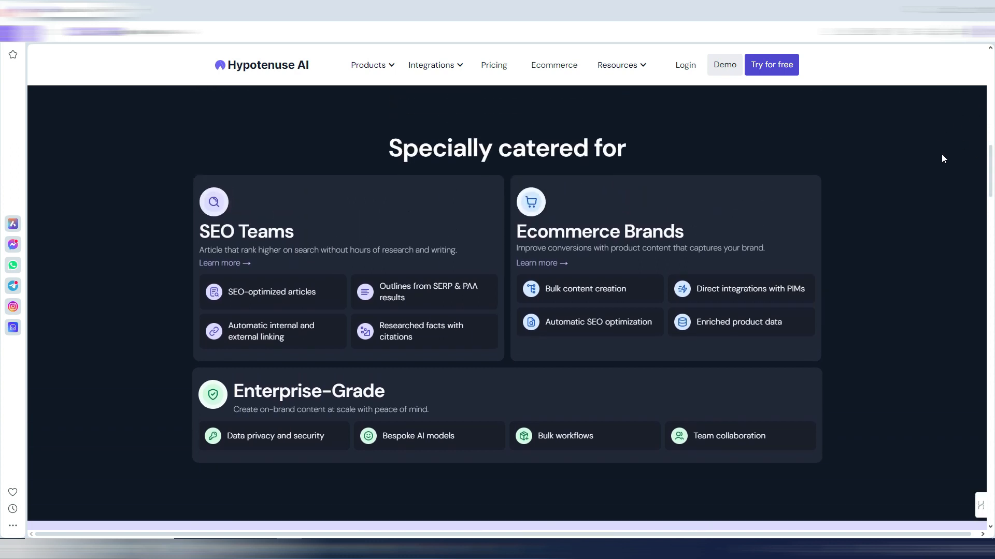
{"action": "left_click_drag", "start_coordinate": [990, 169], "coordinate": [991, 73]}
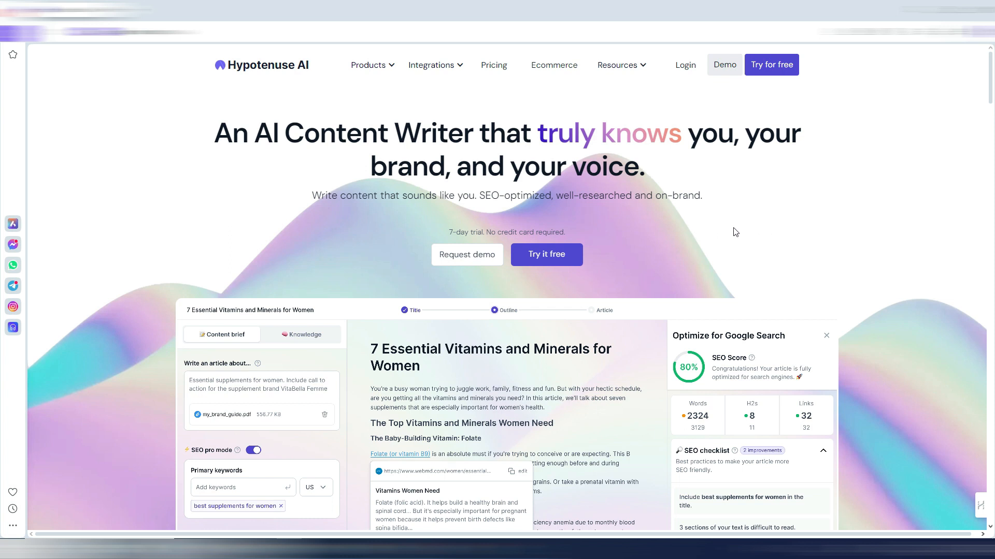
{"action": "left_click", "coordinate": [991, 67]}
{"action": "left_click_drag", "start_coordinate": [990, 68], "coordinate": [993, 165]}
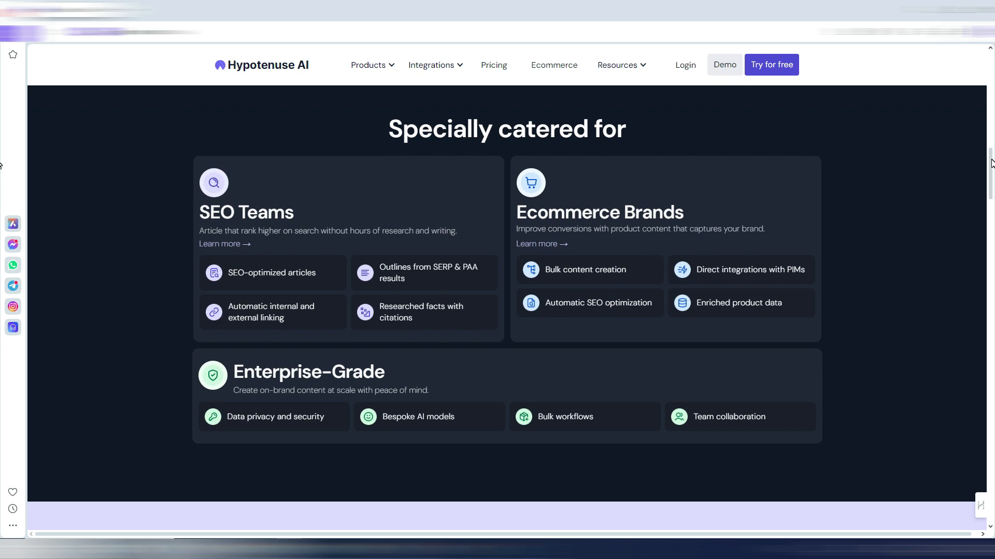
{"action": "left_click_drag", "start_coordinate": [991, 164], "coordinate": [991, 57]}
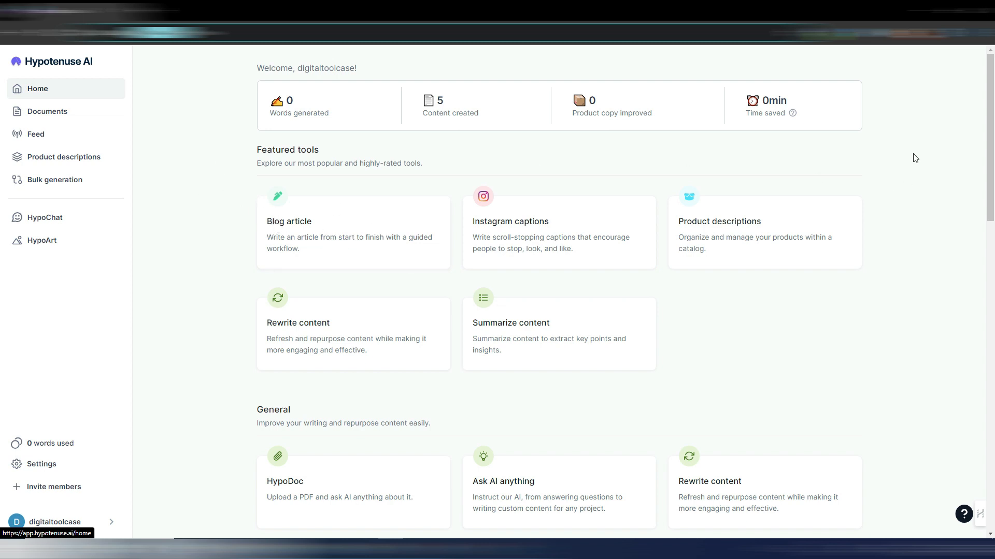
- Look through the home dashboard and the Product descriptions, Bulk generation, HypoChat and HypoArt sections
{"action": "mouse_move", "coordinate": [991, 109]}
{"action": "left_mouse_down"}
{"action": "mouse_move", "coordinate": [992, 144]}
{"action": "mouse_move", "coordinate": [992, 114]}
{"action": "left_mouse_up"}
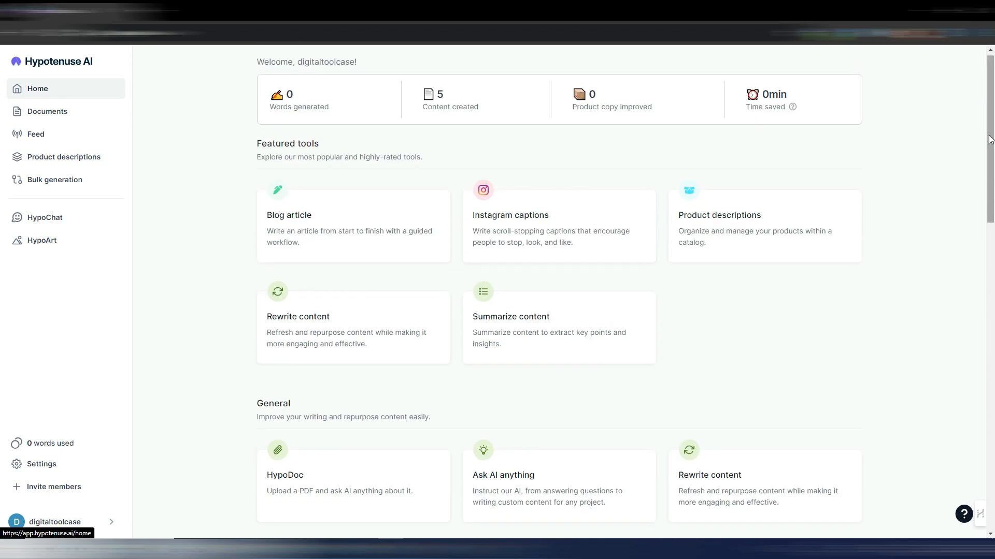
{"action": "mouse_move", "coordinate": [992, 136]}
{"action": "left_mouse_down"}
{"action": "mouse_move", "coordinate": [990, 414]}
{"action": "mouse_move", "coordinate": [991, 130]}
{"action": "left_mouse_up"}
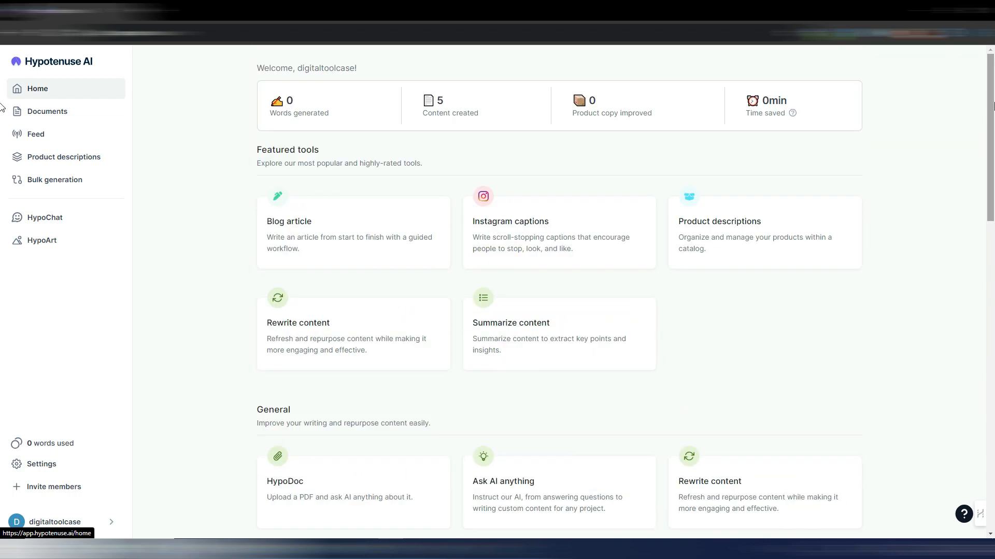
{"action": "left_click", "coordinate": [59, 158]}
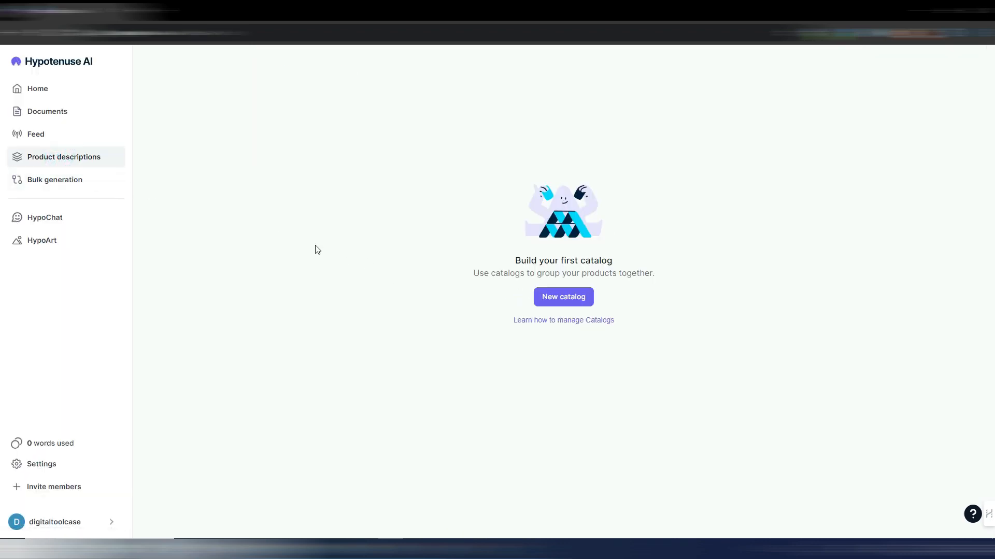
{"action": "left_click", "coordinate": [51, 179]}
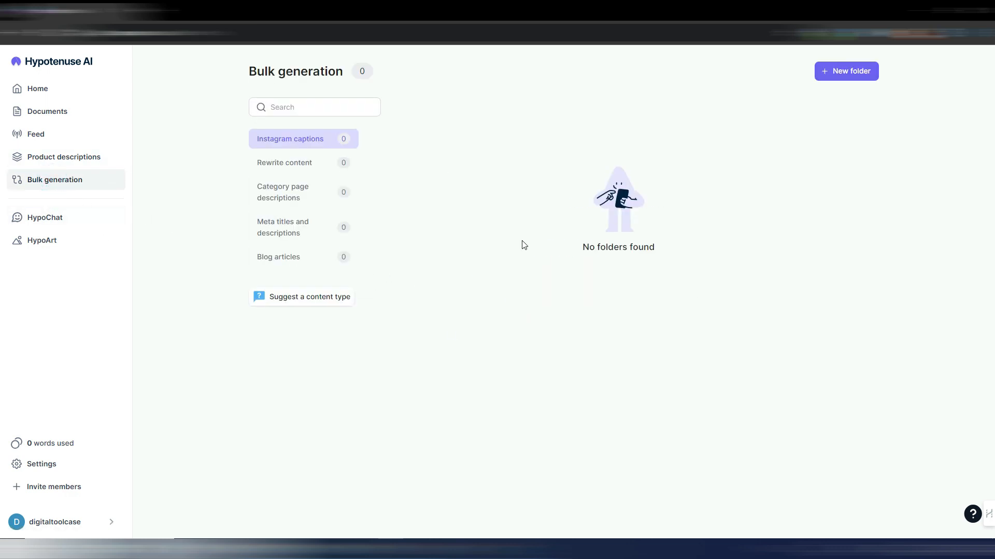
{"action": "left_click", "coordinate": [46, 220]}
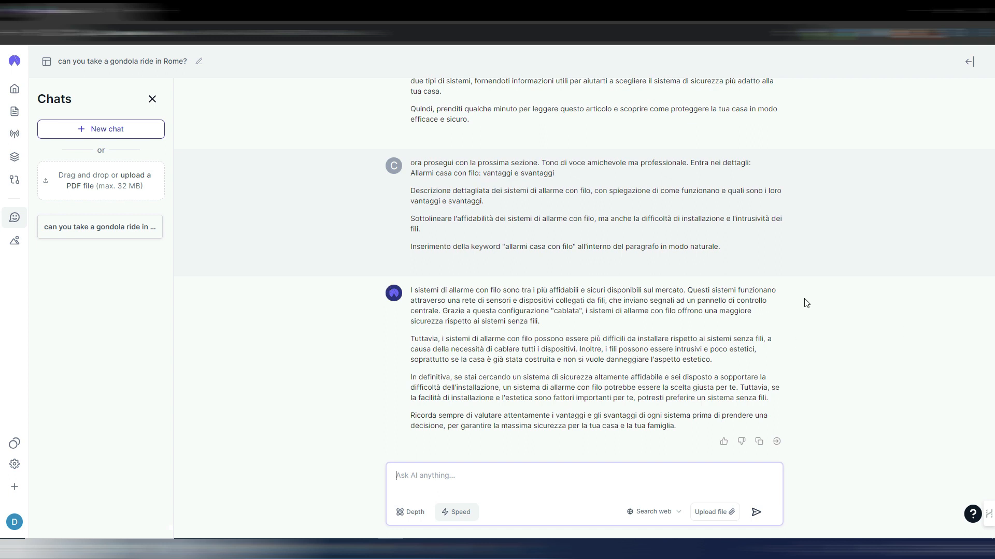
{"action": "left_click", "coordinate": [15, 243]}
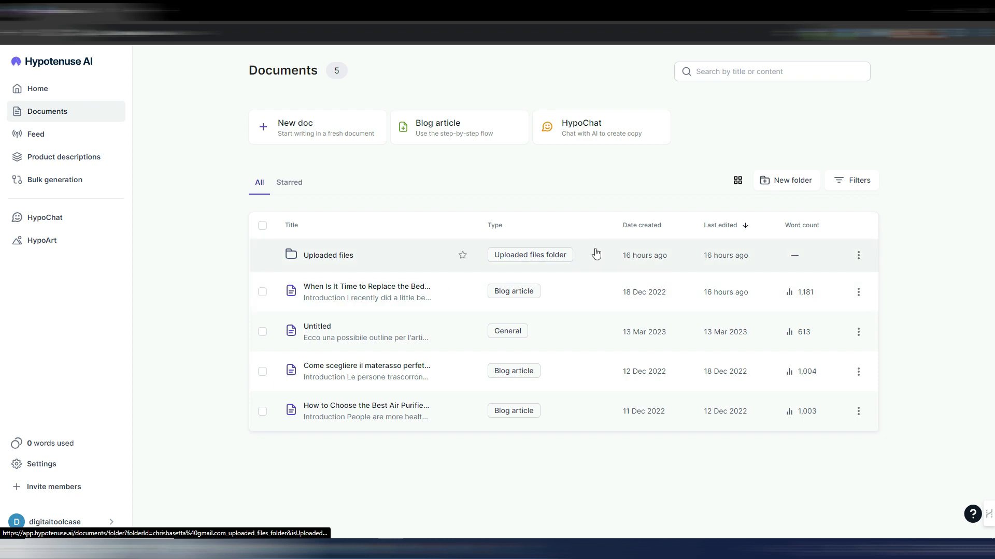
- Start a step-by-step blog article, view its Knowledge options, and fill the content brief with the built-in example
{"action": "left_click", "coordinate": [442, 131]}
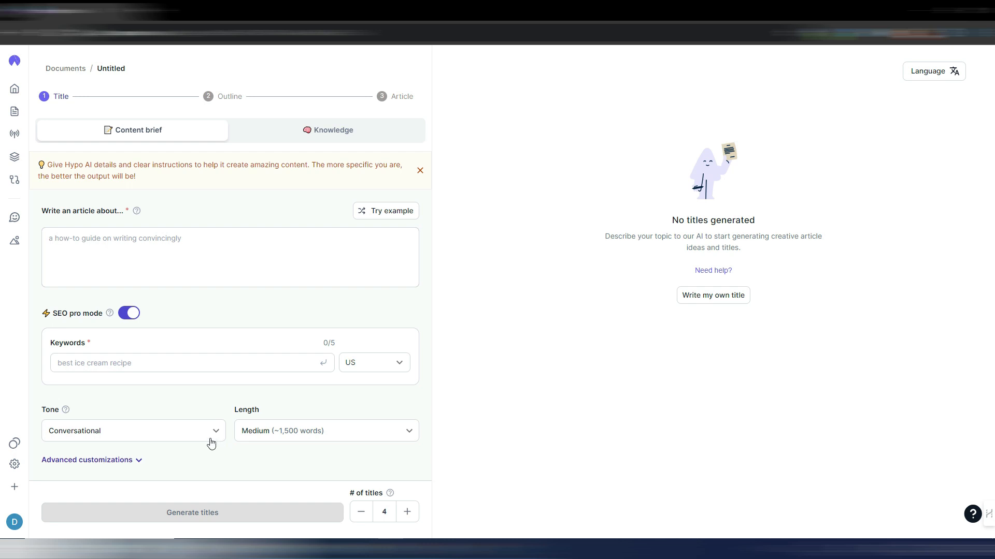
{"action": "left_click", "coordinate": [321, 136]}
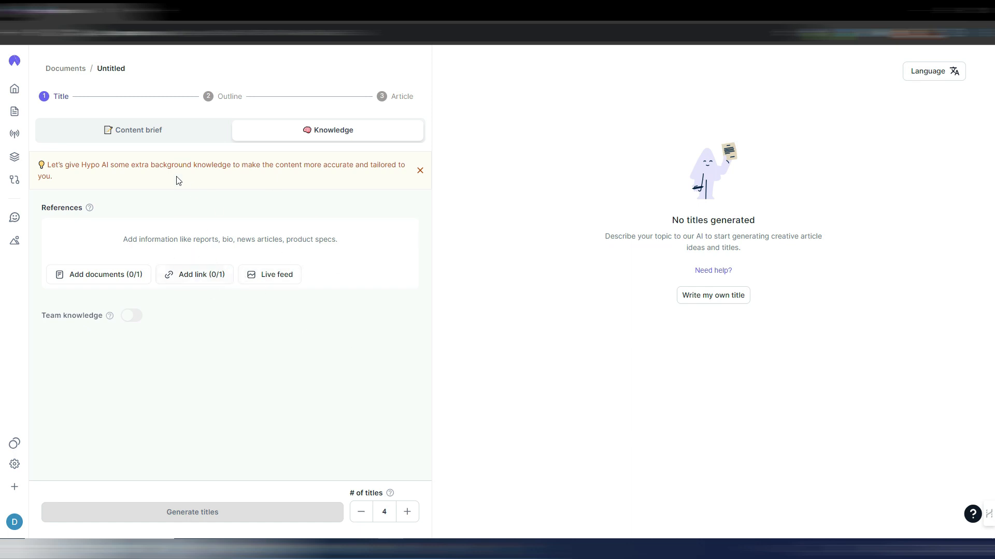
{"action": "left_click", "coordinate": [167, 134]}
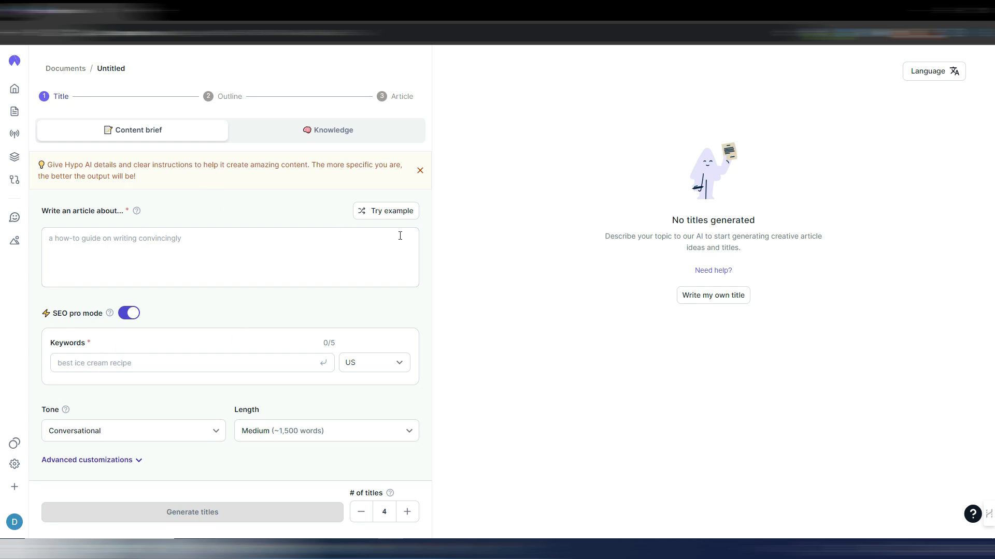
{"action": "left_click", "coordinate": [397, 212]}
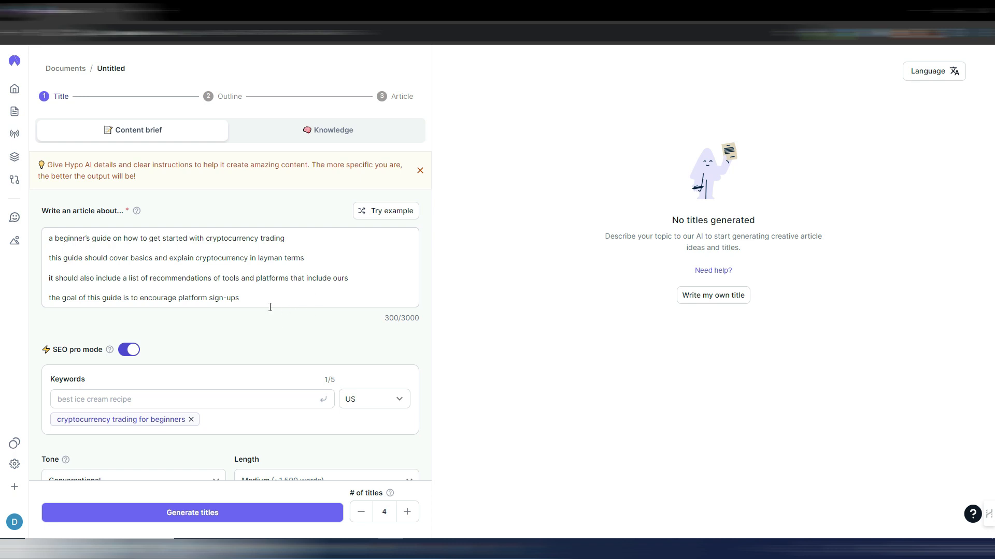
- View the keyword country choices, leaving US selected, and choose Medium (~1,500 words) as the article length
{"action": "scroll", "coordinate": [270, 307], "scroll_direction": "down", "scroll_amount": 1}
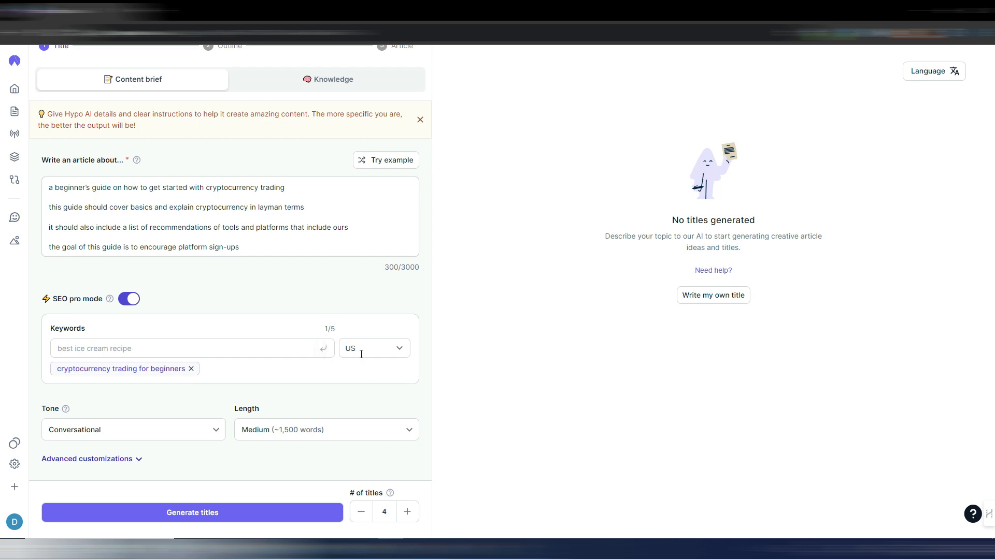
{"action": "left_click", "coordinate": [401, 349]}
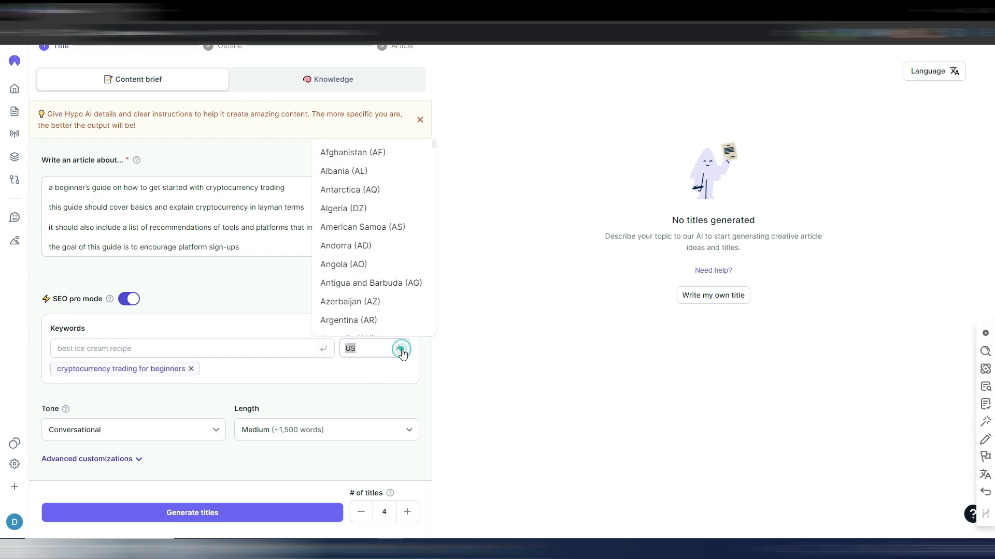
{"action": "left_click", "coordinate": [401, 348]}
{"action": "left_click", "coordinate": [335, 379]}
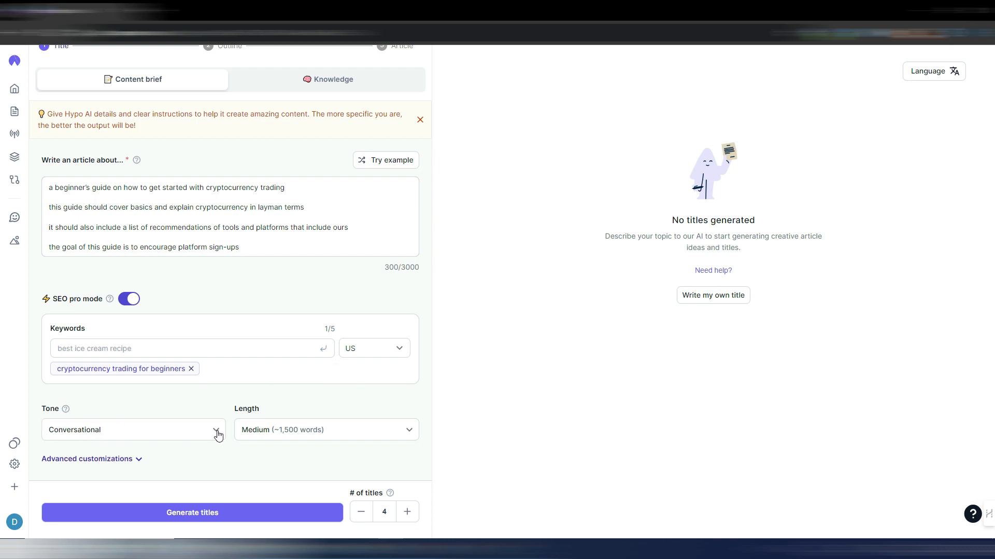
{"action": "left_click", "coordinate": [409, 431]}
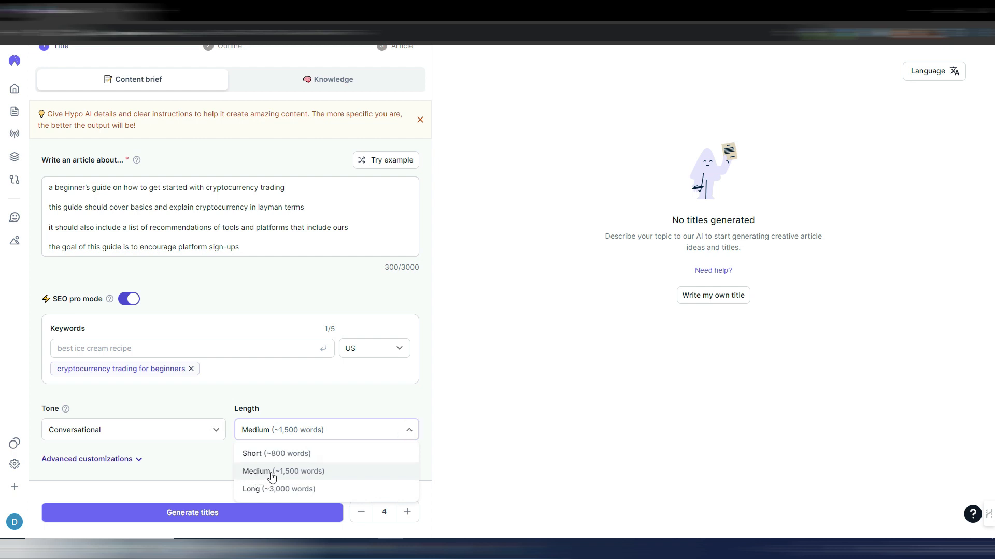
{"action": "left_click", "coordinate": [293, 474]}
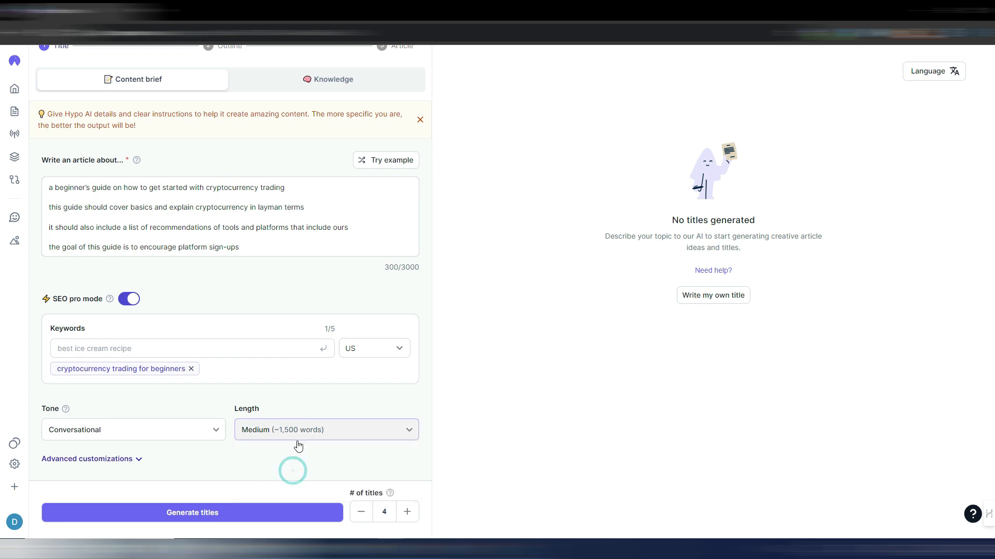
- Expand the advanced customizations to review them and generate four titles from the content brief
{"action": "left_click", "coordinate": [136, 459]}
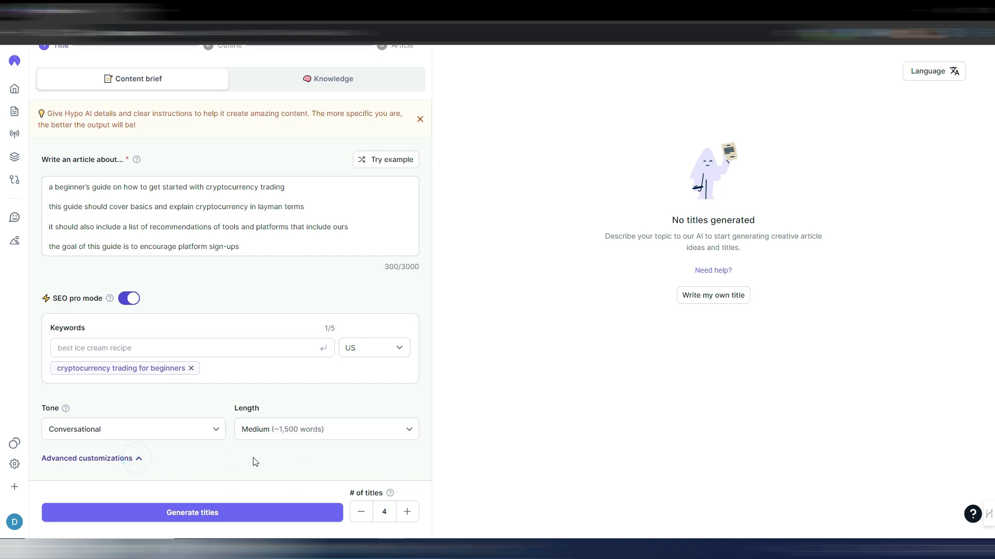
{"action": "scroll", "coordinate": [289, 349], "scroll_direction": "down", "scroll_amount": 4}
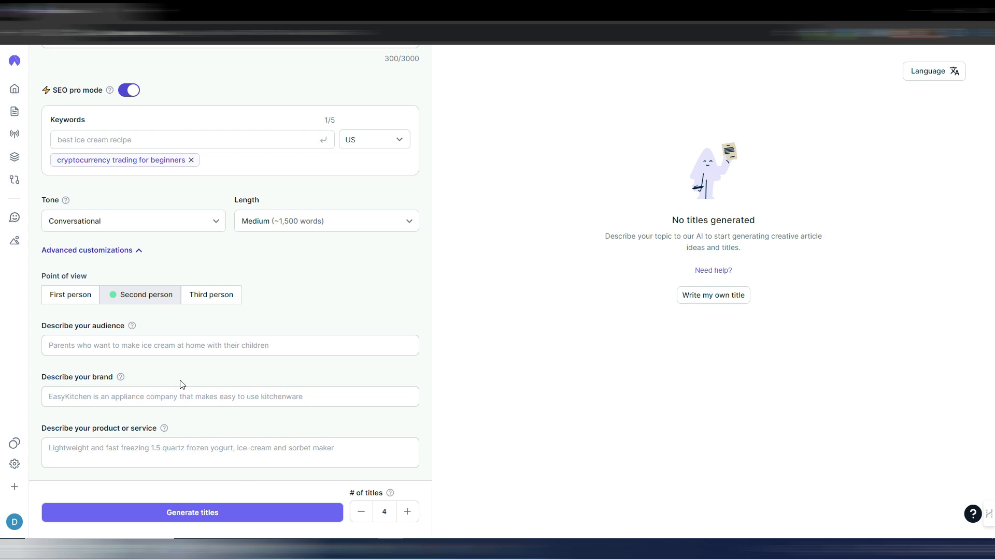
{"action": "scroll", "coordinate": [302, 353], "scroll_direction": "up", "scroll_amount": 5}
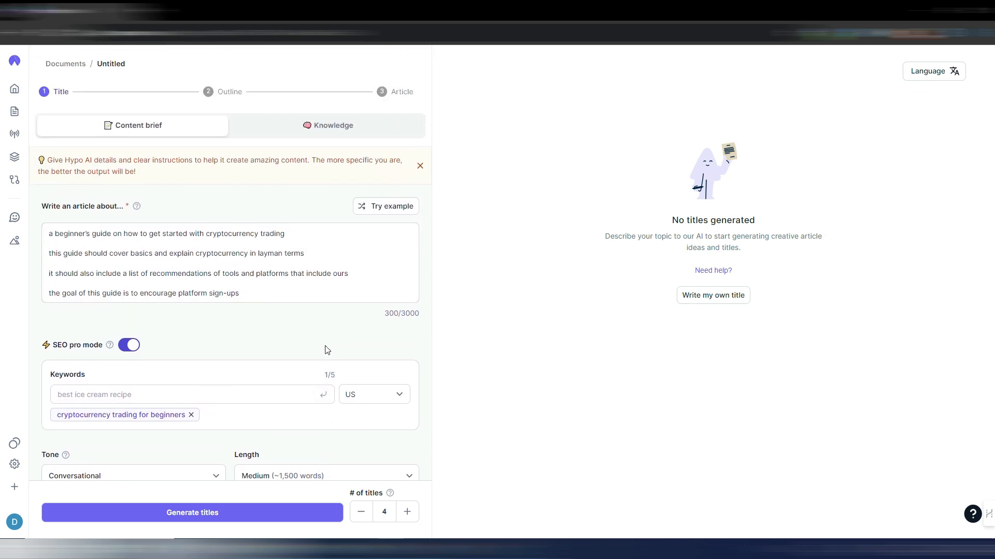
{"action": "scroll", "coordinate": [298, 456], "scroll_direction": "down", "scroll_amount": 5}
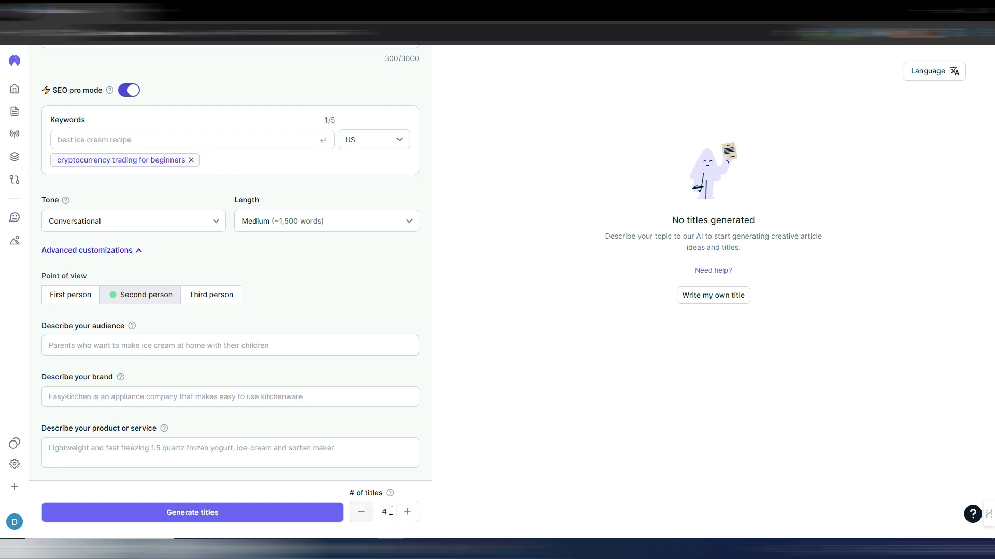
{"action": "left_click", "coordinate": [186, 512]}
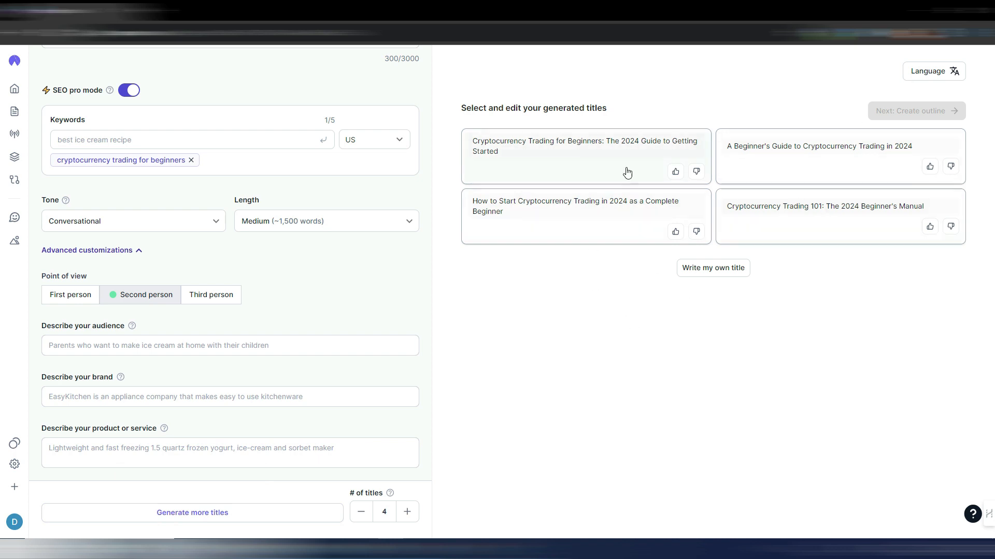
- Select the generated title "A Beginner's Guide to Cryptocurrency Trading in 2024" and create the outline from it
{"action": "left_click", "coordinate": [728, 273]}
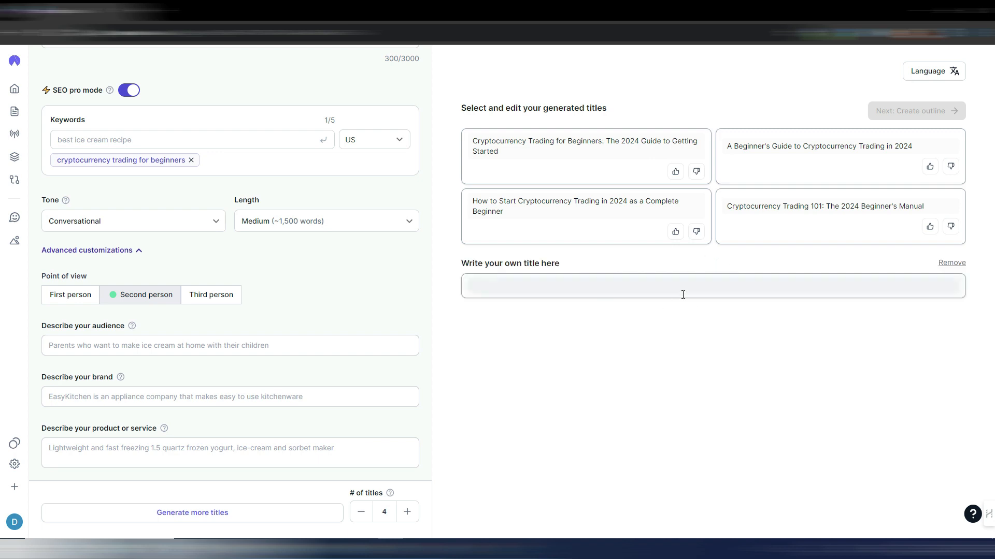
{"action": "left_click", "coordinate": [951, 263]}
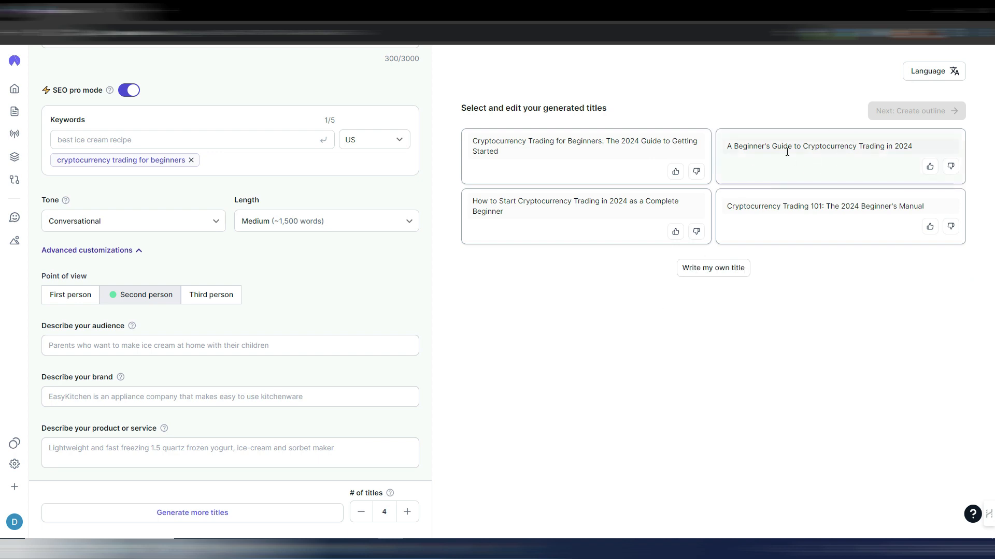
{"action": "left_click", "coordinate": [819, 164]}
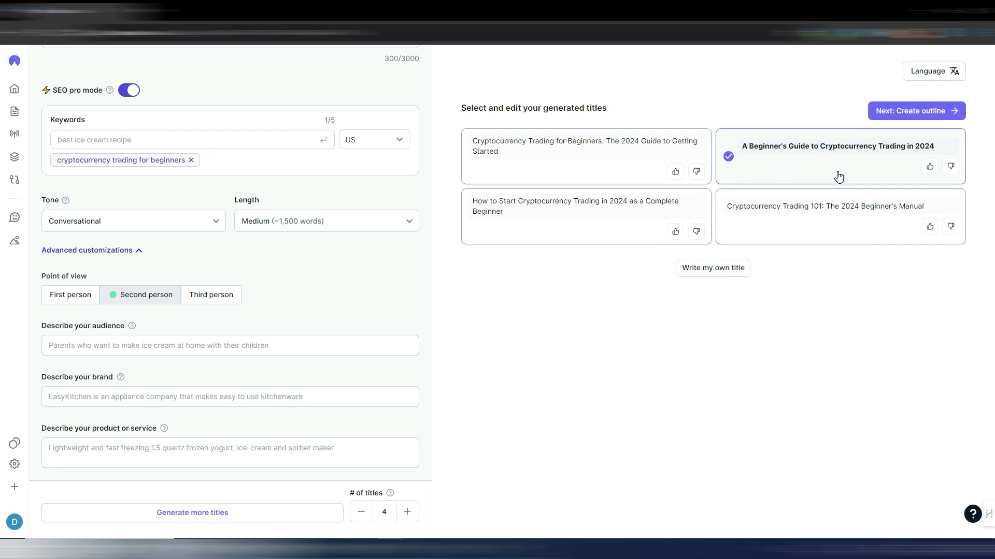
{"action": "left_click", "coordinate": [925, 112]}
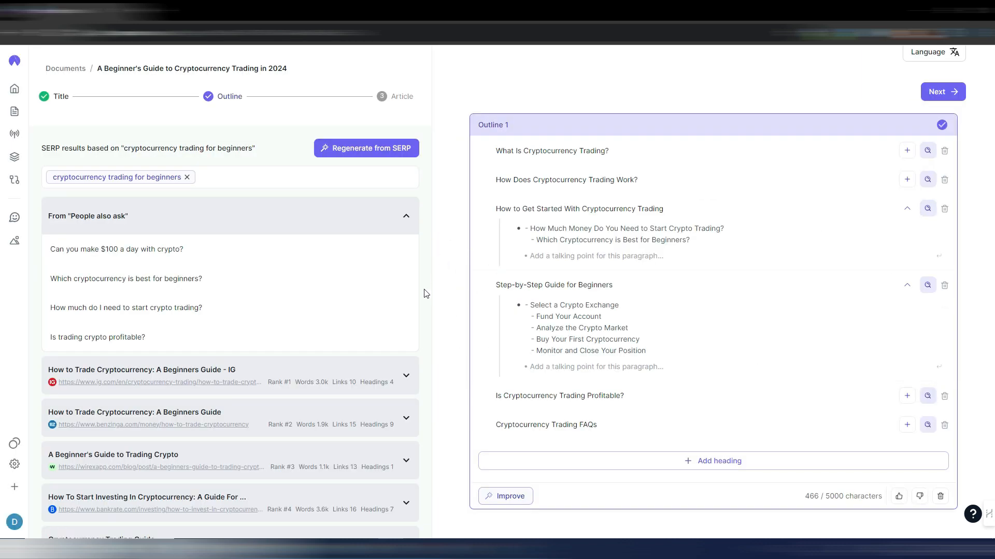
- Examine the "People also ask" questions, the ranked SERP articles, and the headings of the top-ranked IG guide
{"action": "mouse_move", "coordinate": [324, 283]}
{"action": "mouse_move", "coordinate": [400, 264]}
{"action": "scroll", "coordinate": [393, 331], "scroll_direction": "down", "scroll_amount": 3}
{"action": "scroll", "coordinate": [387, 329], "scroll_direction": "down", "scroll_amount": 7}
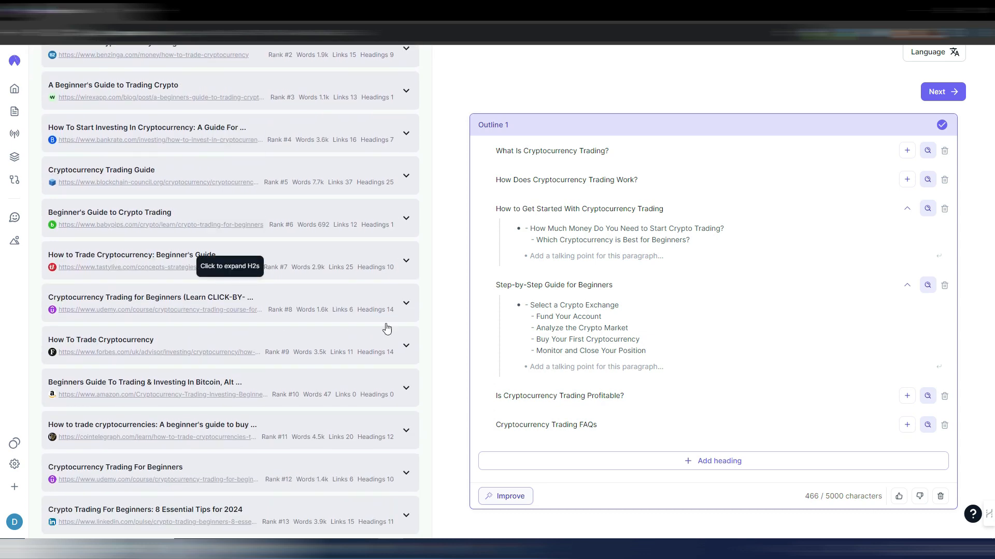
{"action": "scroll", "coordinate": [387, 327], "scroll_direction": "up", "scroll_amount": 5}
{"action": "scroll", "coordinate": [386, 325], "scroll_direction": "up", "scroll_amount": 5}
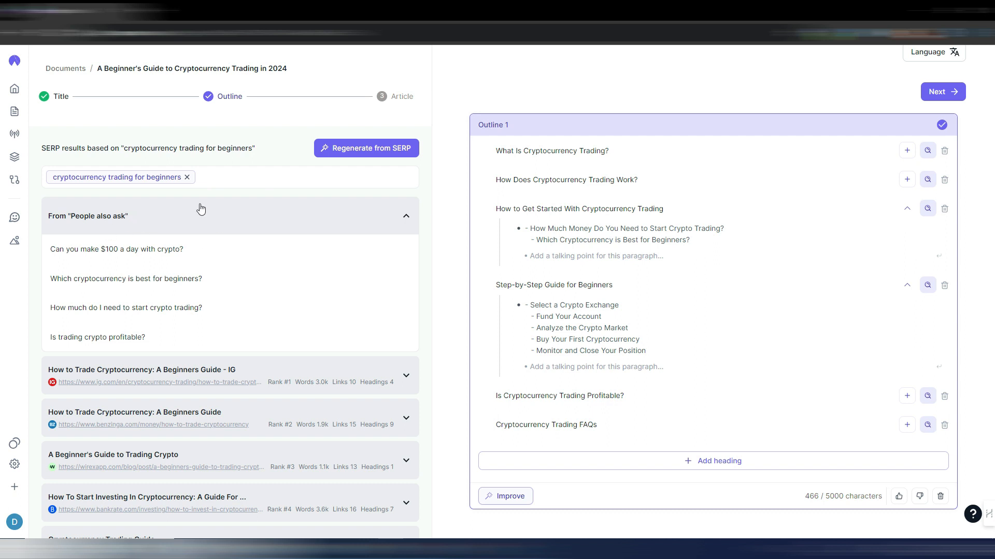
{"action": "mouse_move", "coordinate": [267, 252]}
{"action": "scroll", "coordinate": [330, 287], "scroll_direction": "down", "scroll_amount": 4}
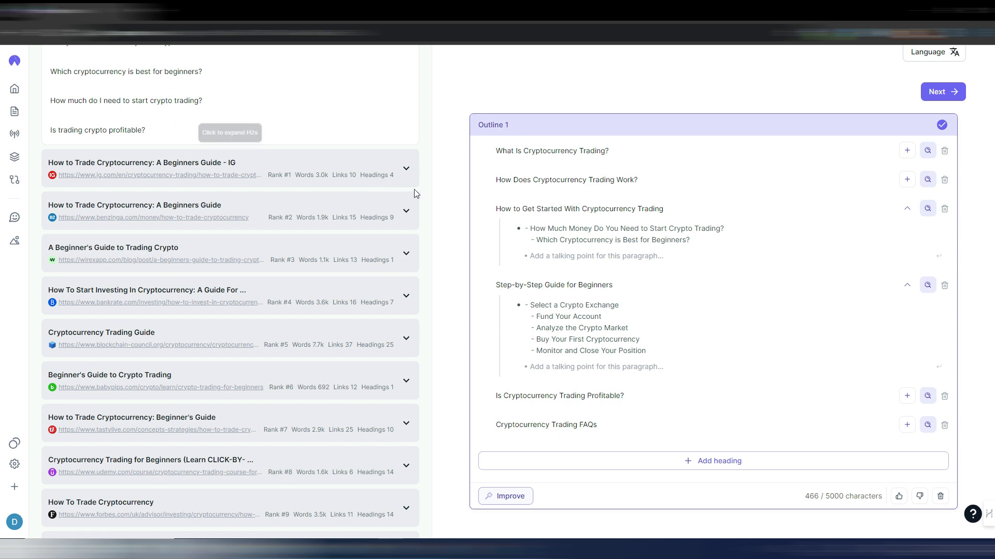
{"action": "left_click", "coordinate": [406, 168]}
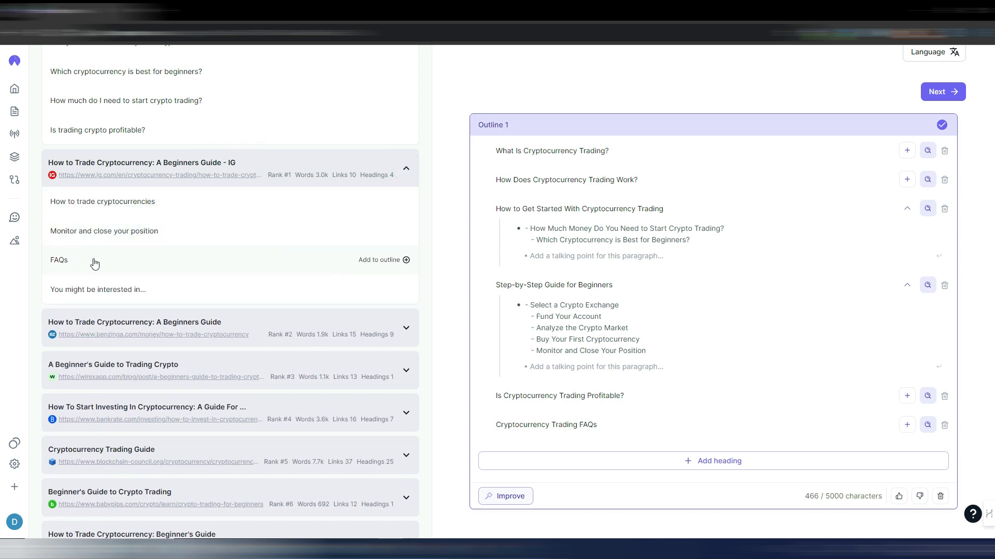
{"action": "left_click", "coordinate": [407, 171]}
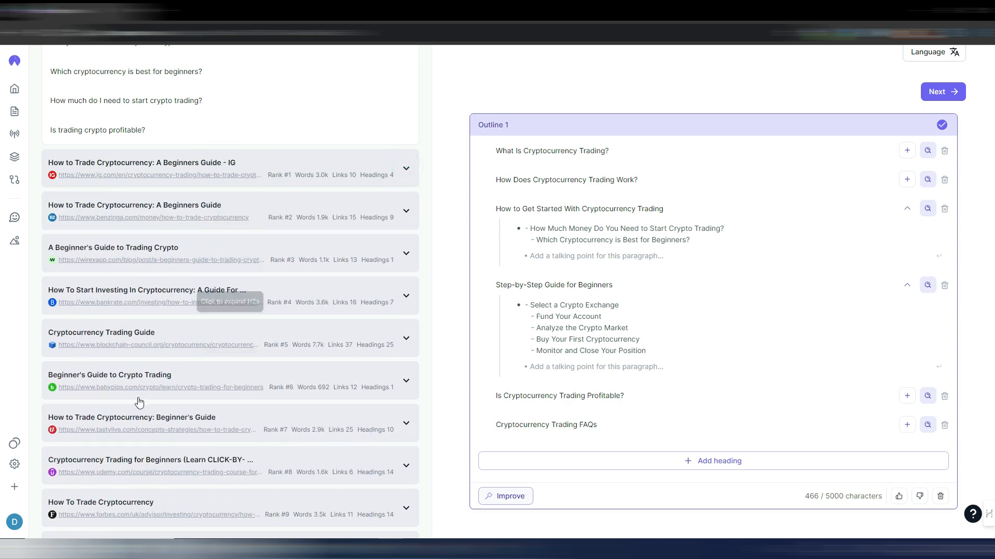
{"action": "scroll", "coordinate": [171, 416], "scroll_direction": "down", "scroll_amount": 6}
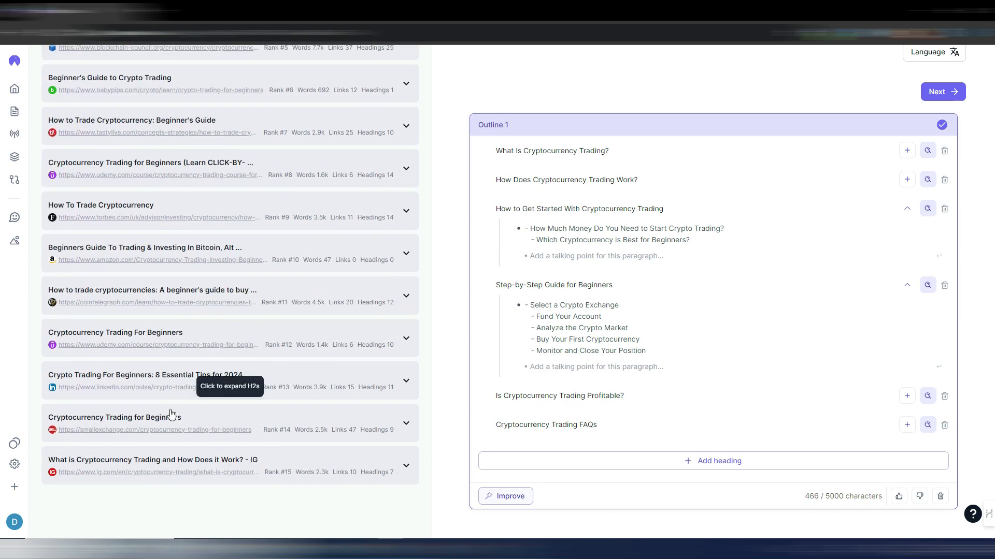
{"action": "scroll", "coordinate": [171, 416], "scroll_direction": "up", "scroll_amount": 9}
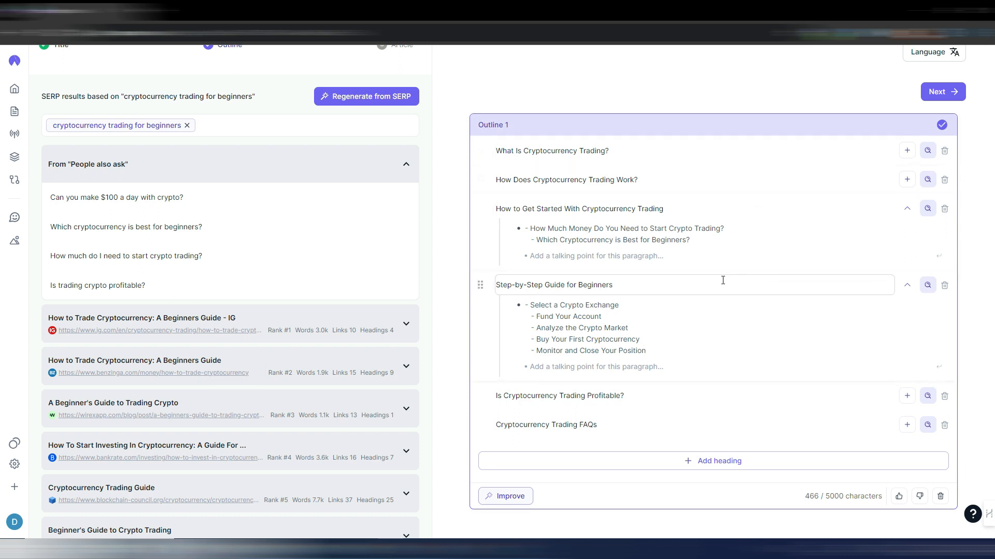
{"action": "left_click", "coordinate": [697, 461]}
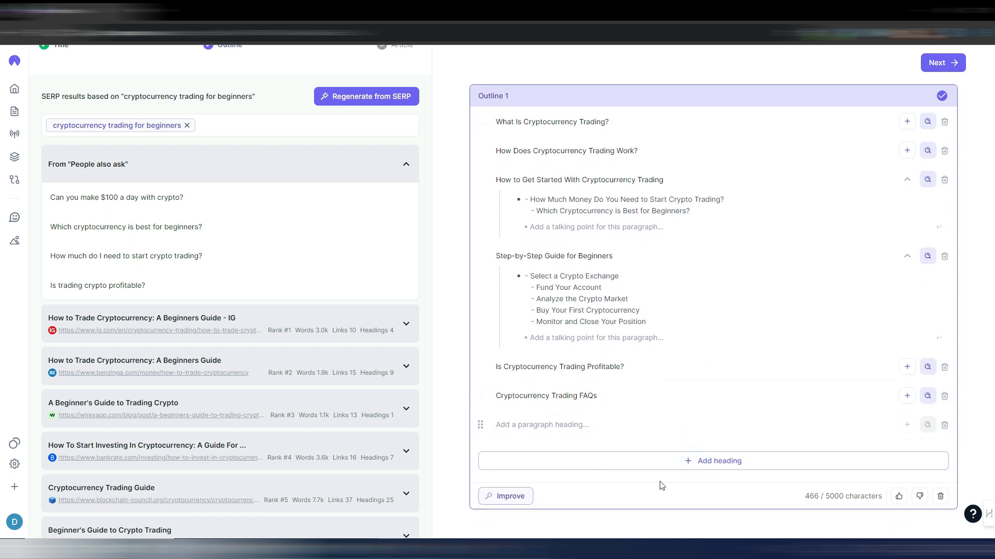
{"action": "left_click", "coordinate": [944, 424]}
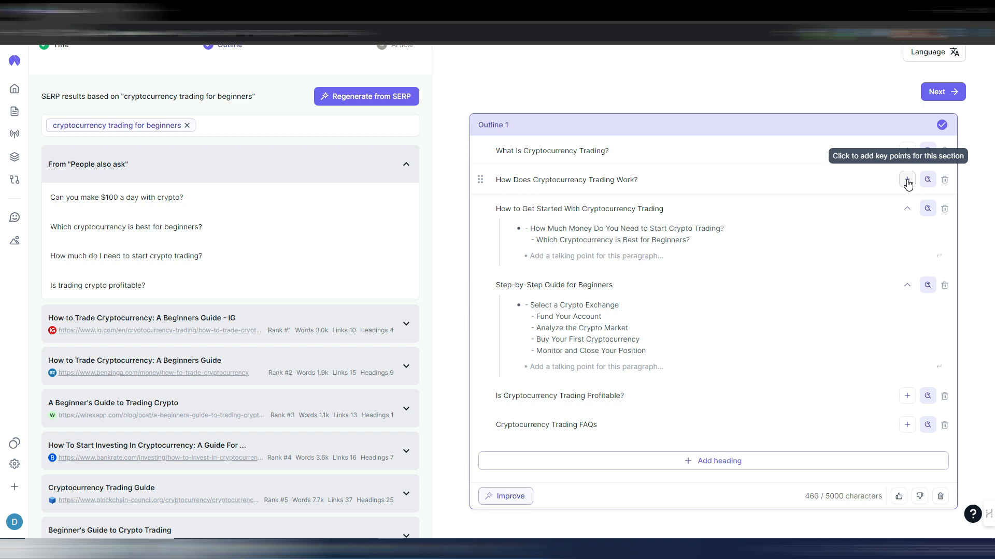
{"action": "left_click", "coordinate": [907, 180]}
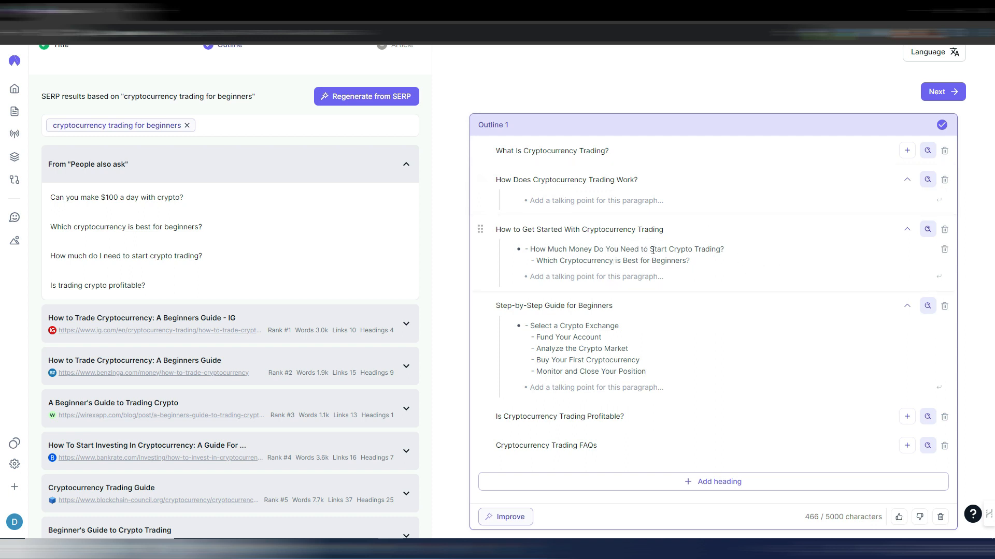
{"action": "left_click", "coordinate": [906, 179]}
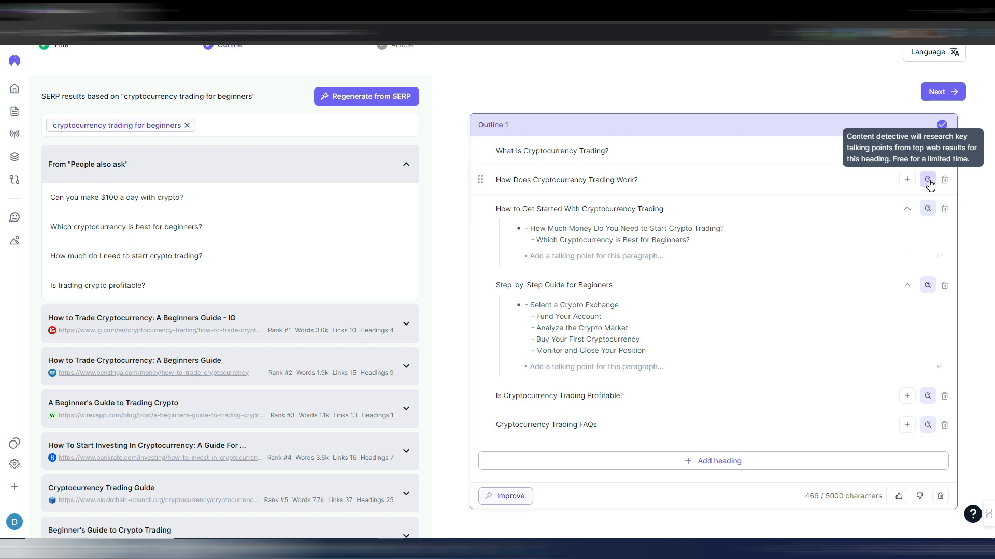
- Research key talking points for the "How Does Cryptocurrency Trading Work?" heading with Content detective
{"action": "left_click", "coordinate": [928, 180]}
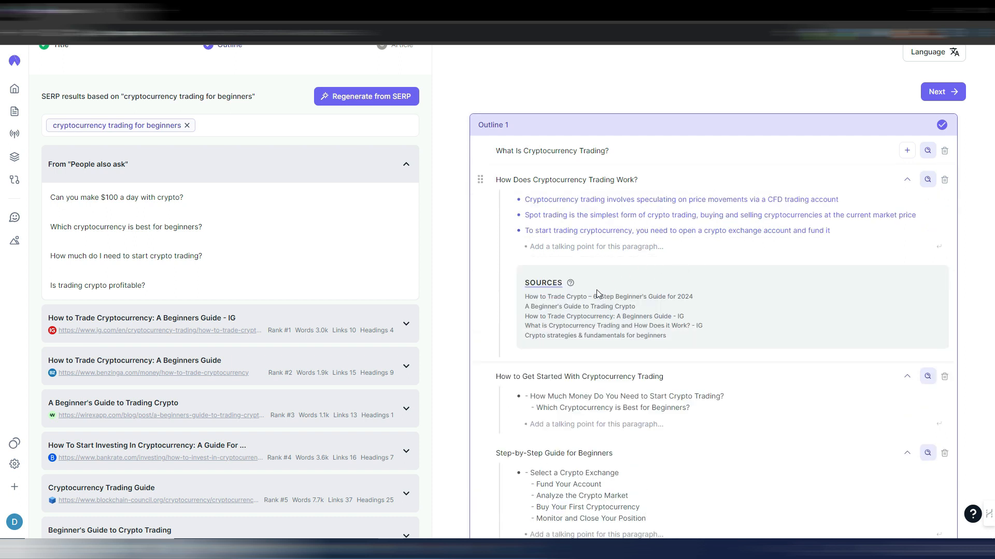
{"action": "left_click", "coordinate": [547, 244]}
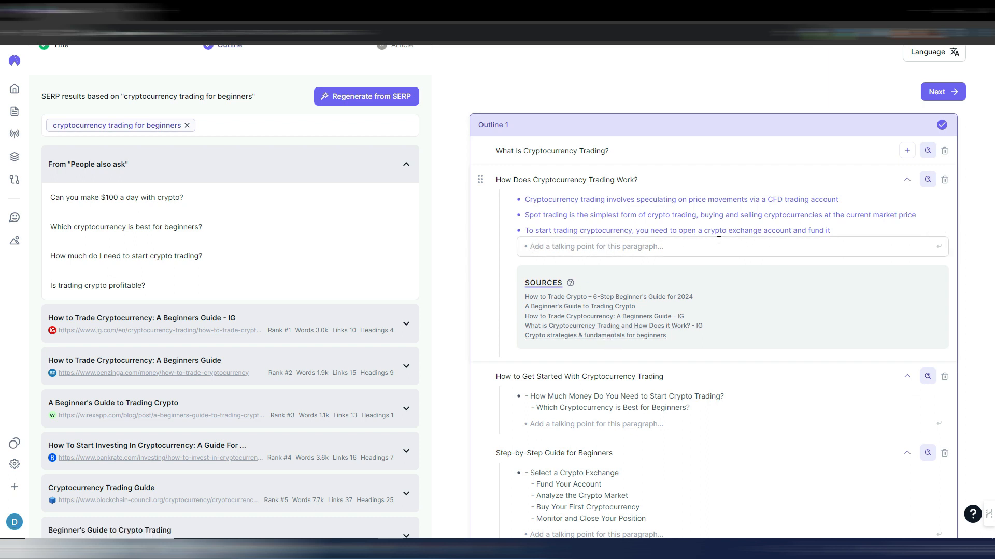
{"action": "scroll", "coordinate": [614, 228], "scroll_direction": "down", "scroll_amount": 1}
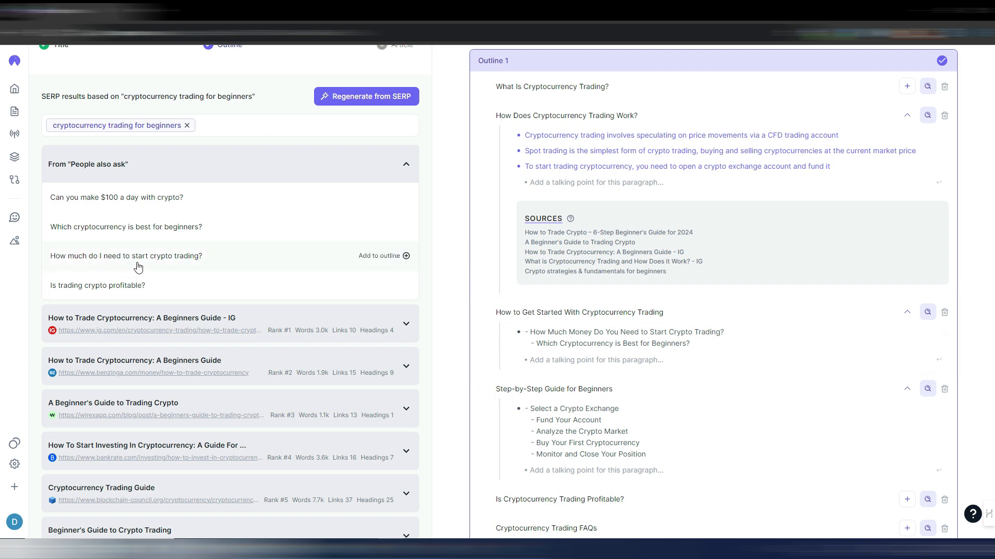
{"action": "scroll", "coordinate": [556, 308], "scroll_direction": "down", "scroll_amount": 1}
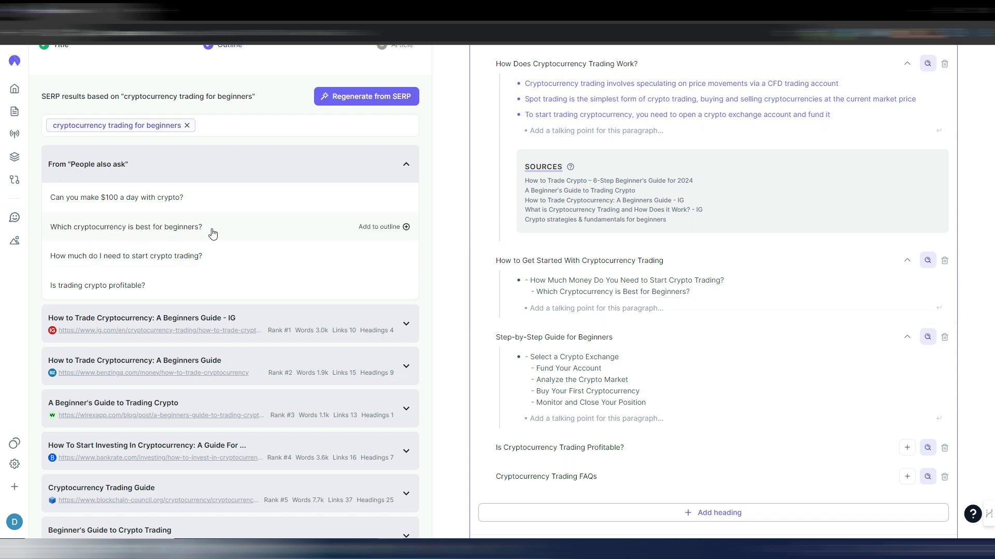
- Add the question "Can you make $100 a day with crypto?" to the outline and move it directly above "Step-by-Step Guide for Beginners"
{"action": "left_click", "coordinate": [453, 240]}
{"action": "mouse_move", "coordinate": [404, 197]}
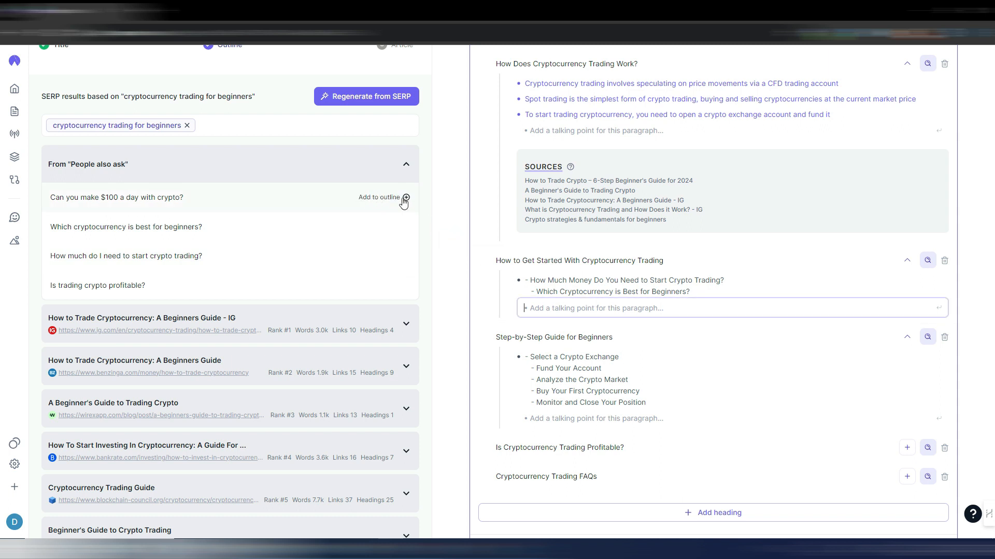
{"action": "left_click", "coordinate": [407, 199]}
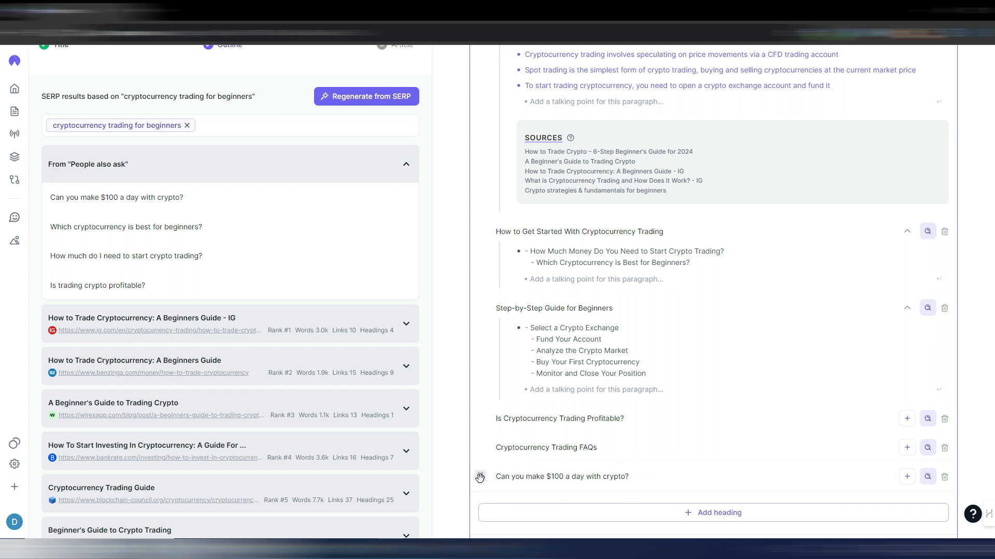
{"action": "left_click_drag", "start_coordinate": [480, 476], "coordinate": [505, 303]}
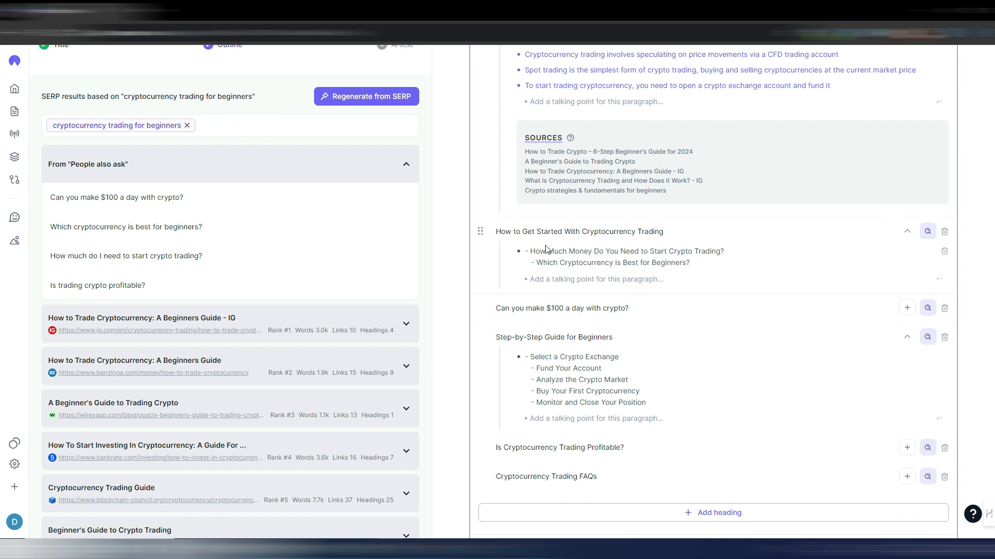
- Copy "Can you make $100 a day with crypto?" into the talking point of "How to Get Started With Cryptocurrency Trading" and delete its separate heading
{"action": "left_click", "coordinate": [634, 308]}
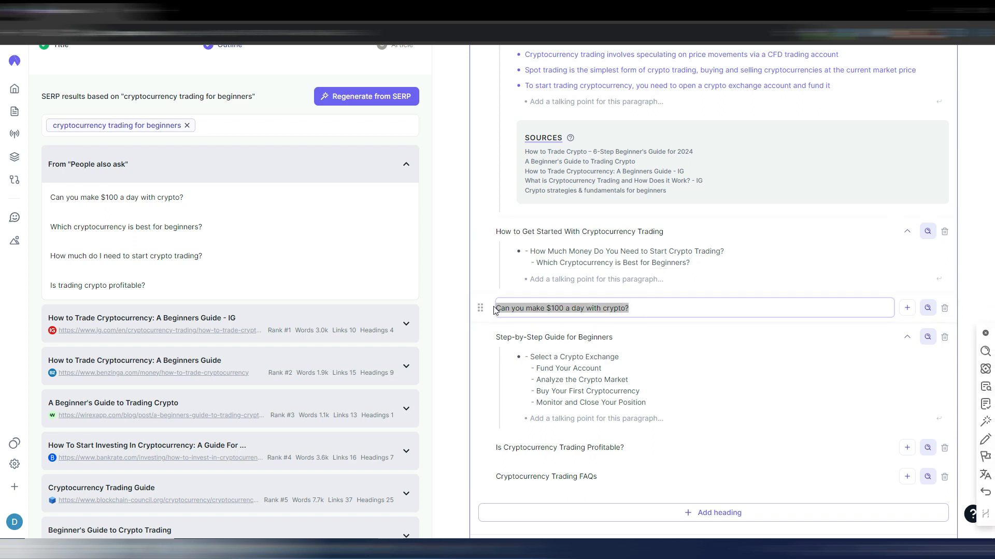
{"action": "left_click", "coordinate": [547, 279]}
{"action": "type", "text": "Can you make $100 a day with crypto?"}
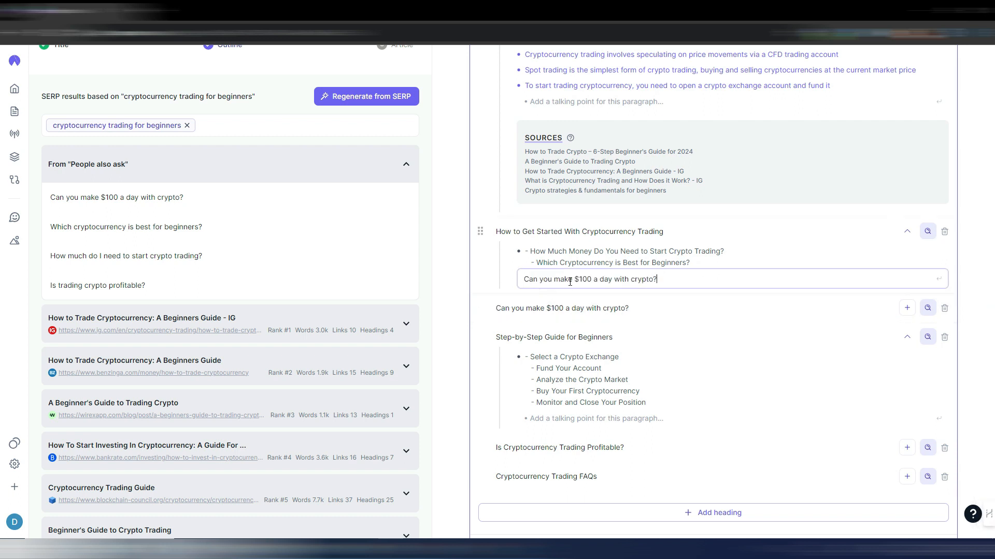
{"action": "left_click", "coordinate": [693, 307]}
{"action": "left_click", "coordinate": [944, 308]}
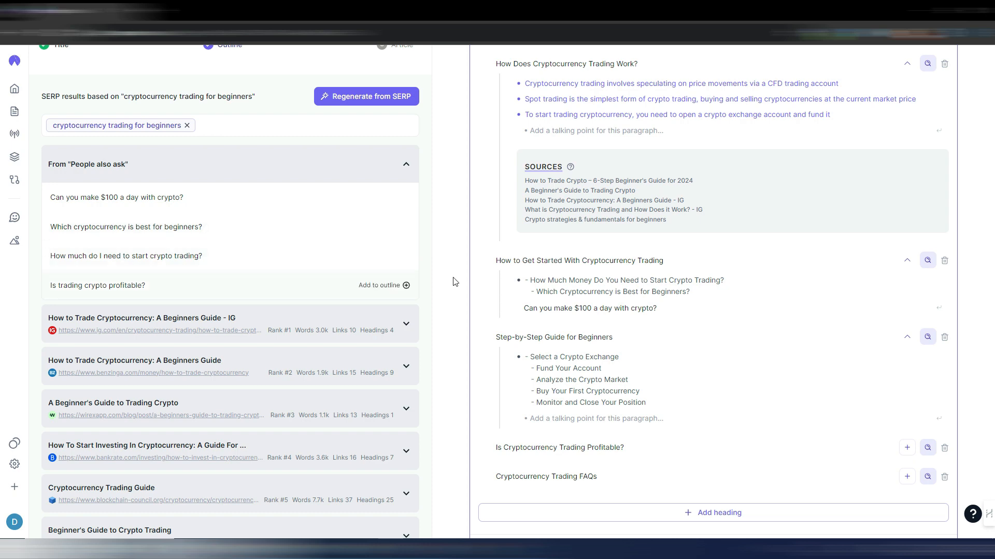
{"action": "left_click", "coordinate": [512, 296]}
- Check the SERP results and the edited outline, and proceed to the article stage
{"action": "scroll", "coordinate": [726, 404], "scroll_direction": "up", "scroll_amount": 3}
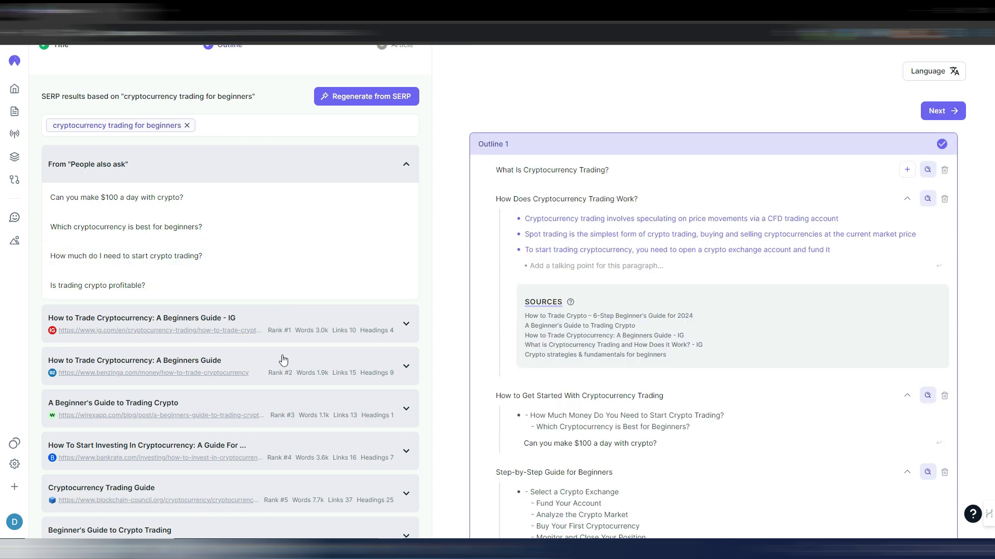
{"action": "scroll", "coordinate": [282, 357], "scroll_direction": "down", "scroll_amount": 5}
{"action": "scroll", "coordinate": [283, 352], "scroll_direction": "up", "scroll_amount": 6}
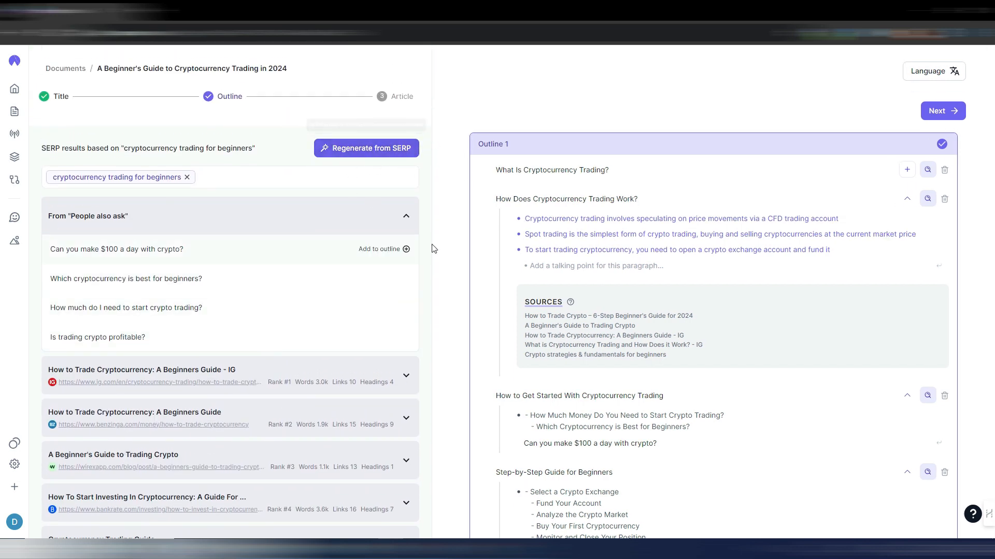
{"action": "scroll", "coordinate": [802, 339], "scroll_direction": "down", "scroll_amount": 3}
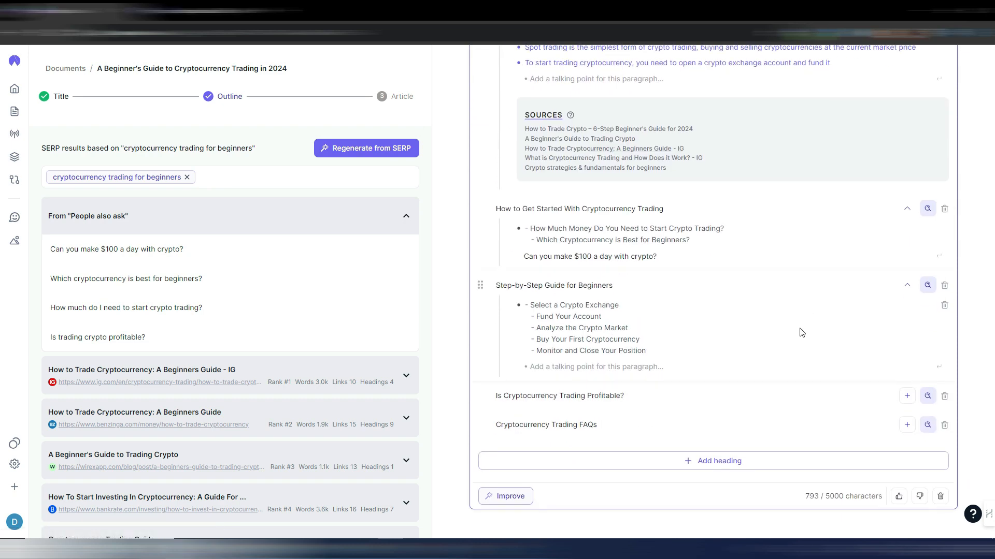
{"action": "scroll", "coordinate": [802, 332], "scroll_direction": "up", "scroll_amount": 3}
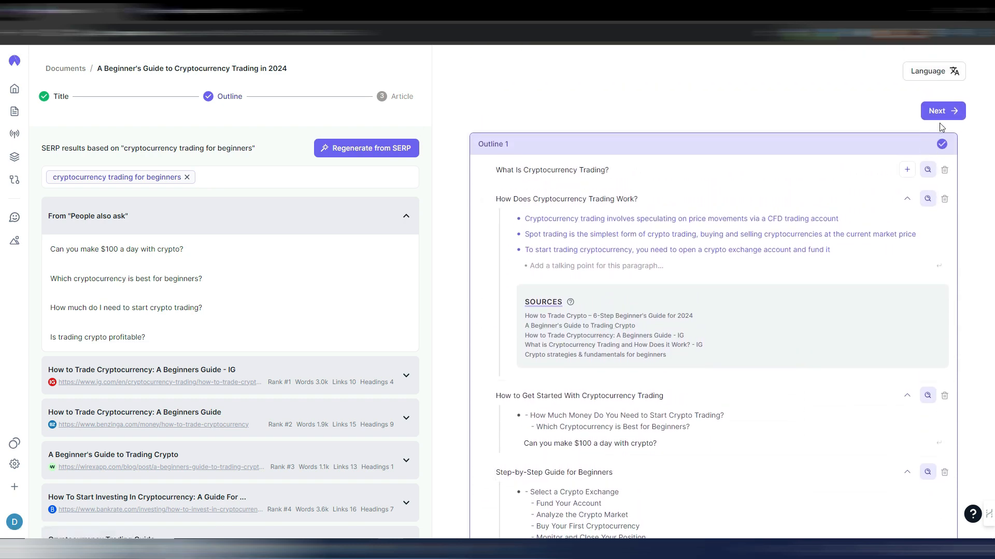
{"action": "left_click", "coordinate": [939, 112]}
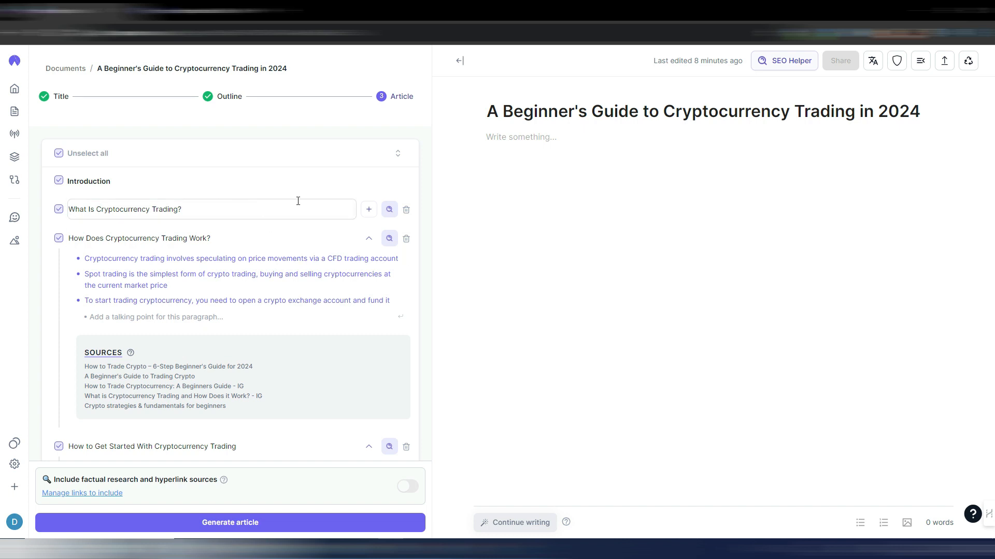
- Review the selected sections from Introduction to Conclusion and enable factual research with hyperlinked sources
{"action": "scroll", "coordinate": [313, 300], "scroll_direction": "down", "scroll_amount": 5}
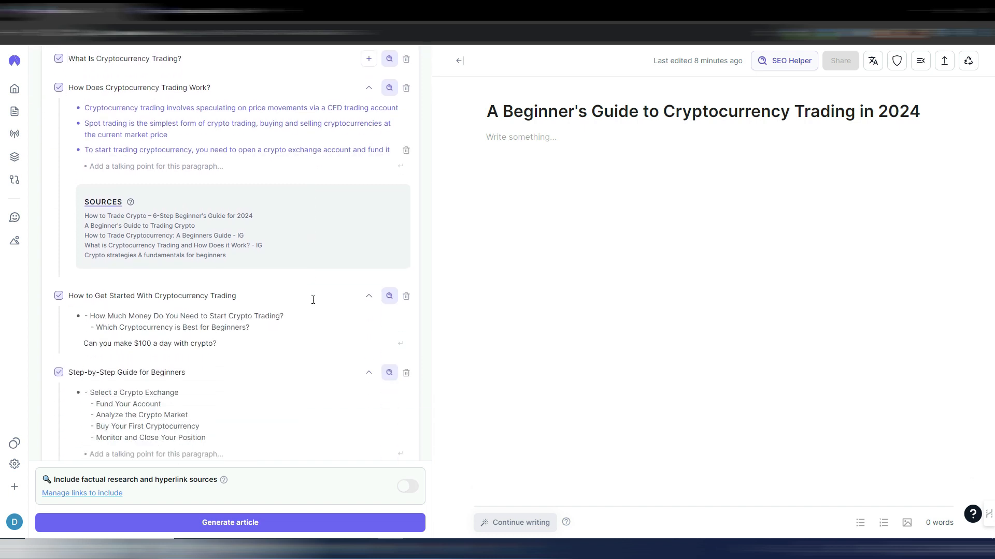
{"action": "left_click", "coordinate": [313, 300]}
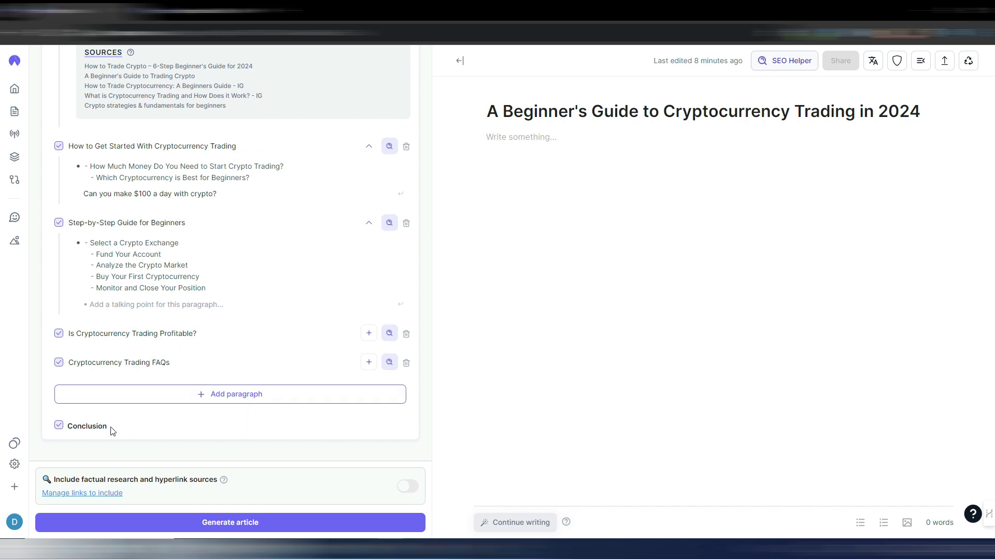
{"action": "scroll", "coordinate": [197, 384], "scroll_direction": "up", "scroll_amount": 6}
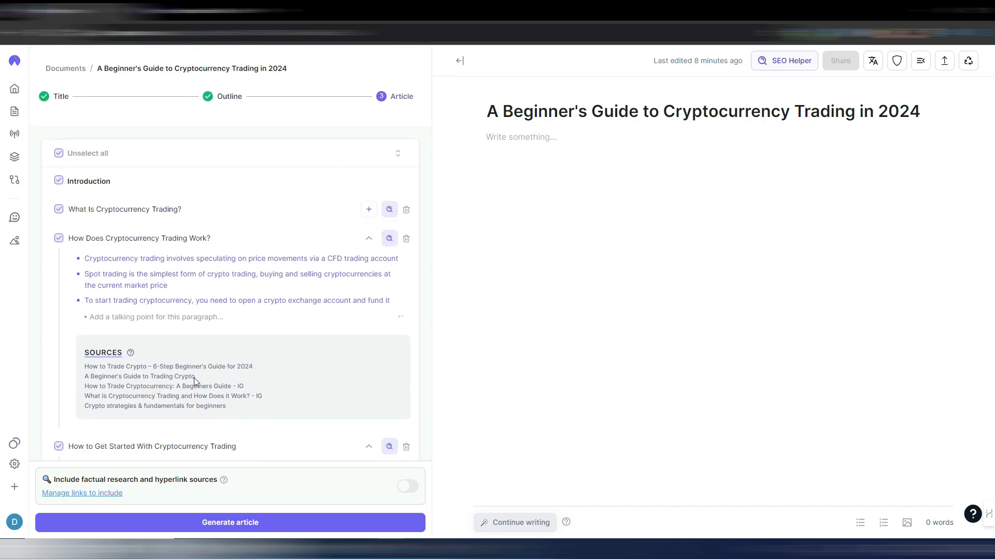
{"action": "scroll", "coordinate": [326, 282], "scroll_direction": "down", "scroll_amount": 6}
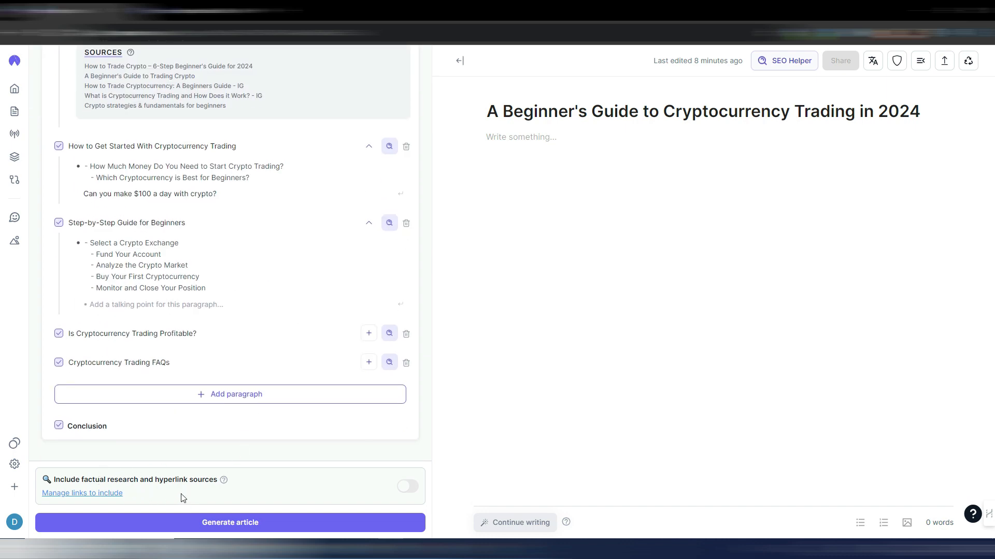
{"action": "left_click", "coordinate": [409, 488]}
- View the include and exclude settings for external links without adding any, and generate the article
{"action": "left_click", "coordinate": [100, 495]}
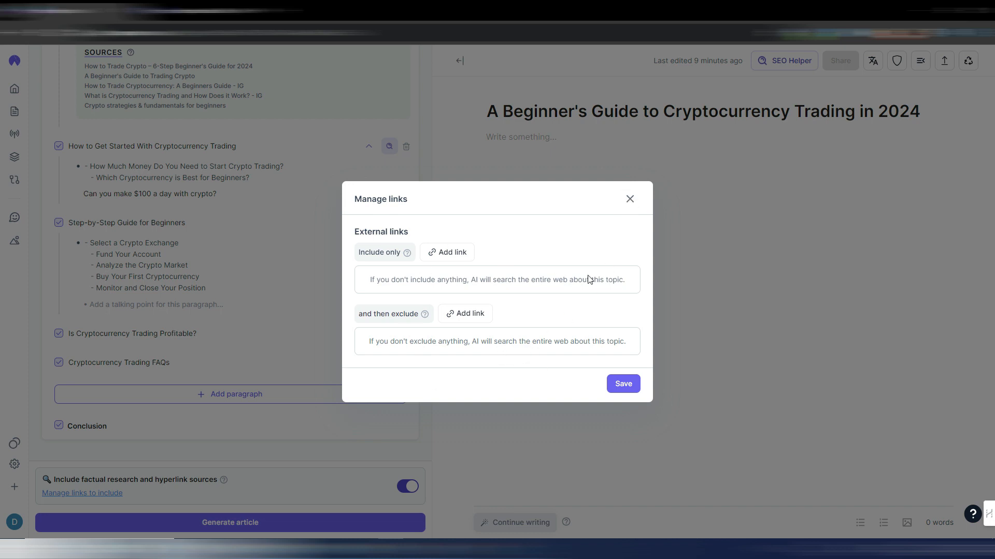
{"action": "left_click", "coordinate": [629, 199]}
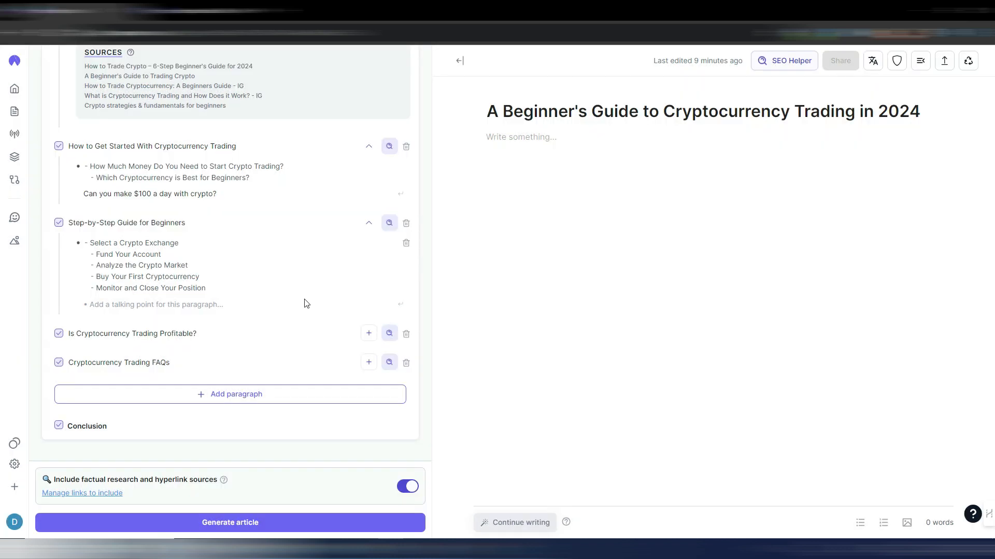
{"action": "left_click", "coordinate": [249, 527]}
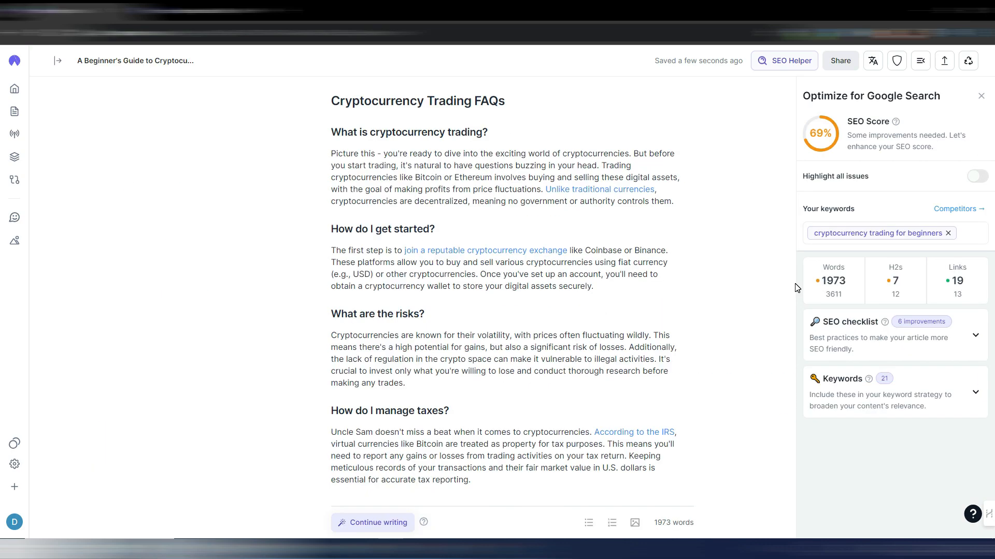
- Look through the generated article's sections and check its word and H2 counts against competitors
{"action": "scroll", "coordinate": [788, 283], "scroll_direction": "up", "scroll_amount": 7}
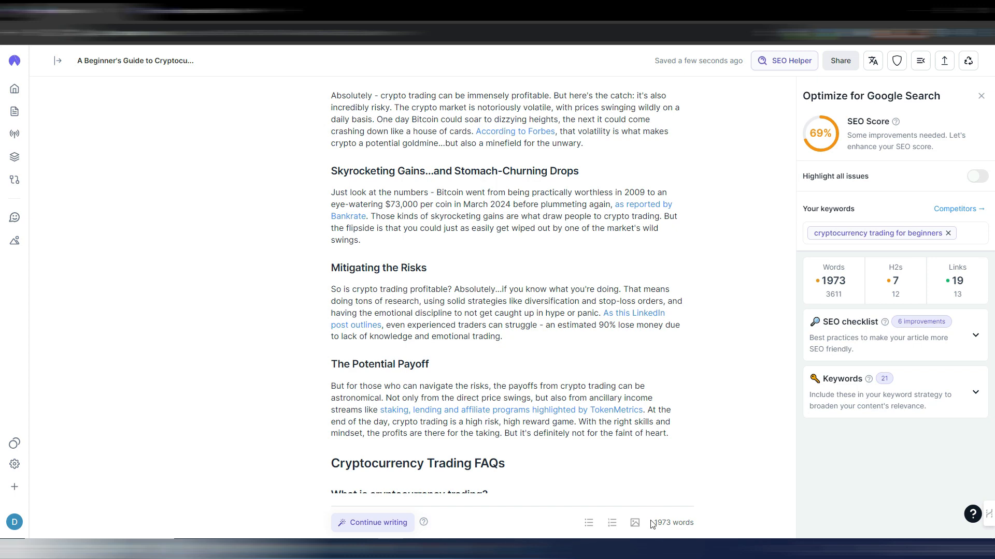
{"action": "scroll", "coordinate": [748, 407], "scroll_direction": "up", "scroll_amount": 15}
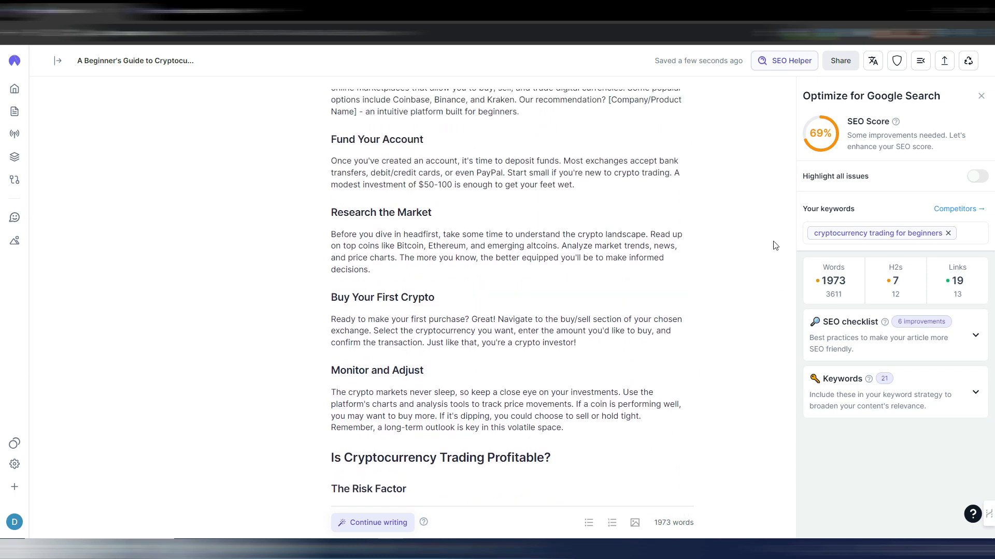
{"action": "scroll", "coordinate": [771, 245], "scroll_direction": "up", "scroll_amount": 6}
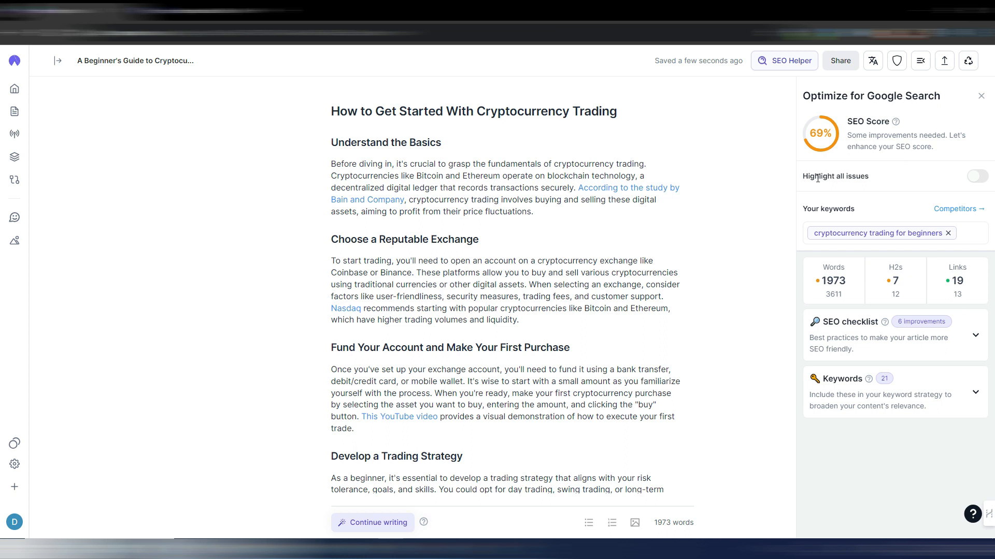
{"action": "mouse_move", "coordinate": [837, 286]}
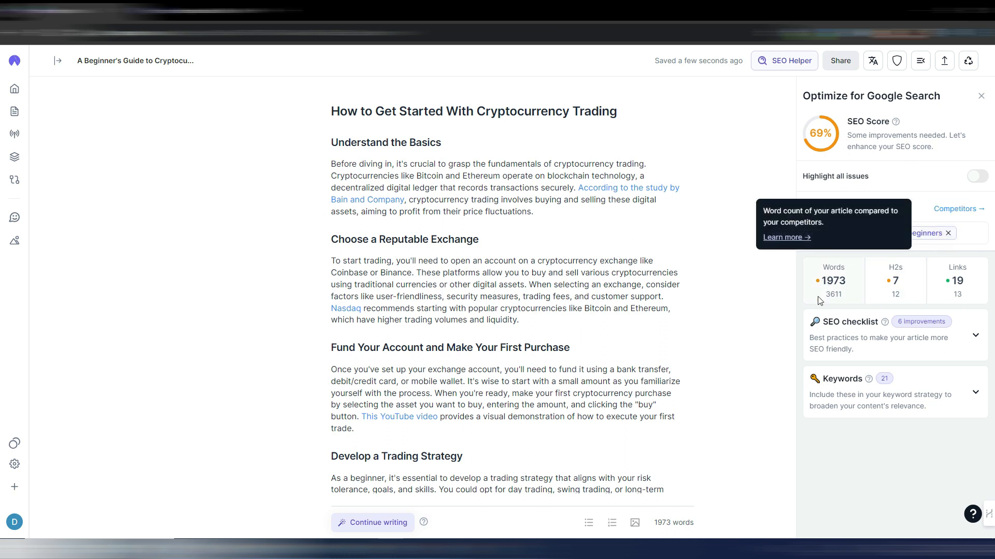
{"action": "mouse_move", "coordinate": [884, 304]}
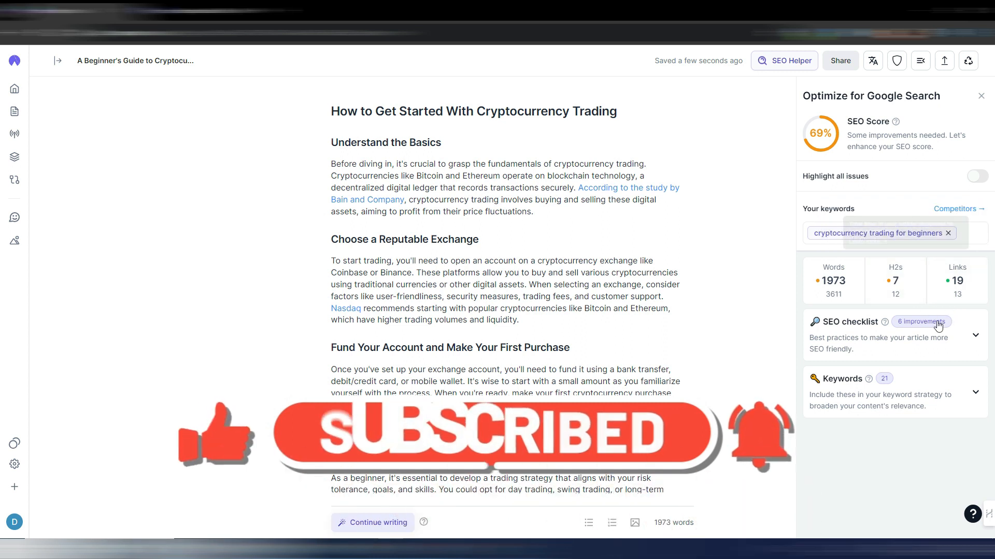
- Examine the suggested improvements in the SEO checklist and the usage of related keywords in the article
{"action": "left_click", "coordinate": [976, 338]}
{"action": "scroll", "coordinate": [943, 362], "scroll_direction": "down", "scroll_amount": 3}
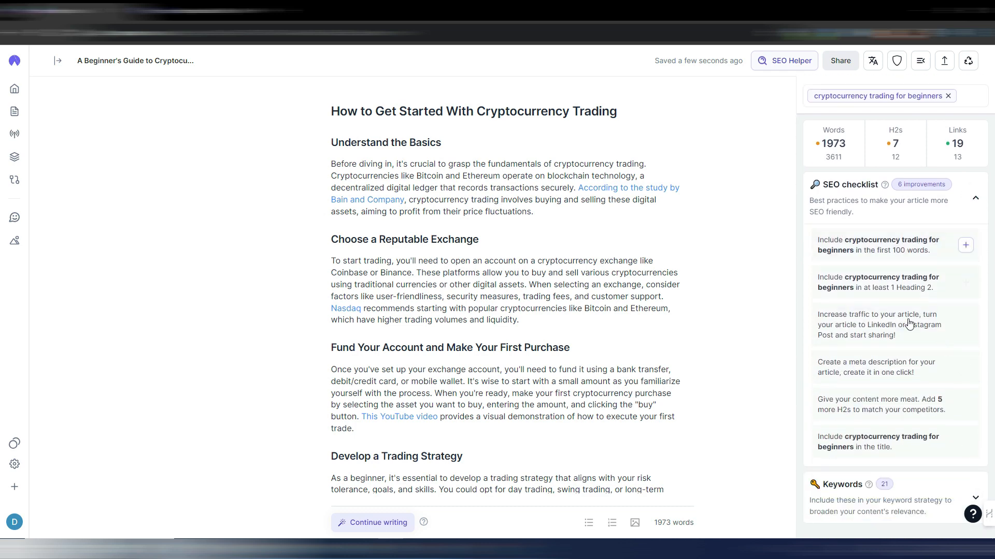
{"action": "left_click", "coordinate": [976, 199]}
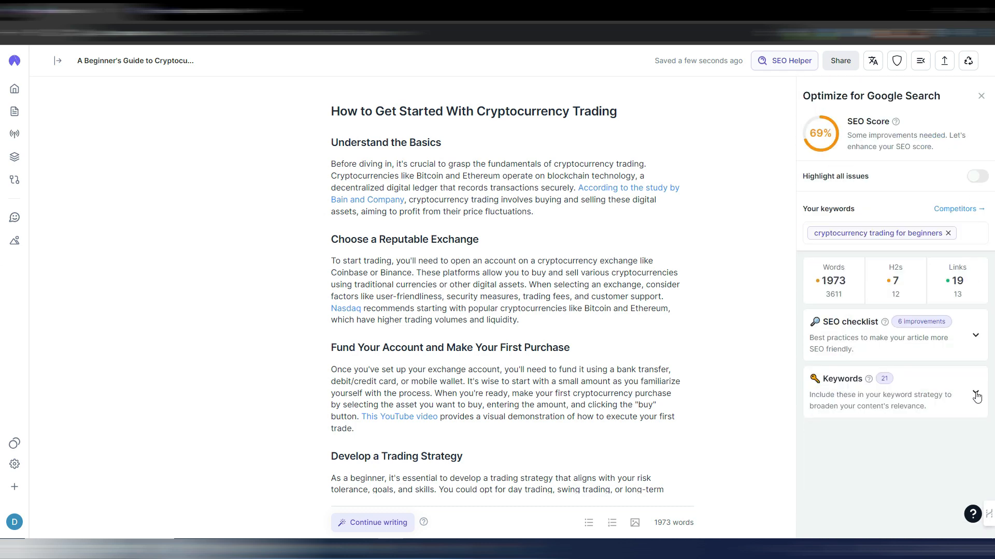
{"action": "left_click", "coordinate": [976, 396]}
{"action": "scroll", "coordinate": [940, 342], "scroll_direction": "down", "scroll_amount": 5}
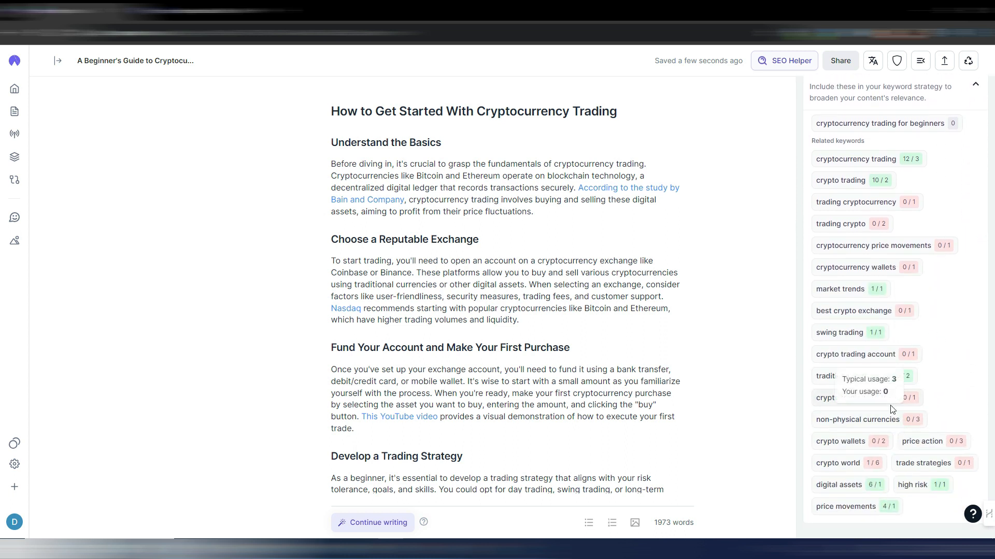
{"action": "scroll", "coordinate": [943, 311], "scroll_direction": "up", "scroll_amount": 5}
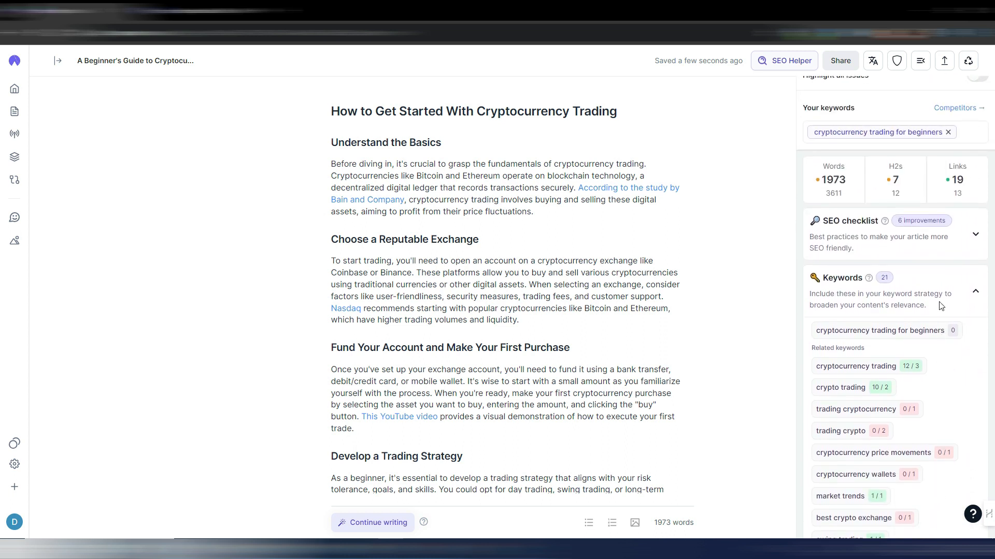
- Collapse the keyword list, highlight all SEO issues in the article, and turn the highlighting off again
{"action": "left_click", "coordinate": [973, 300]}
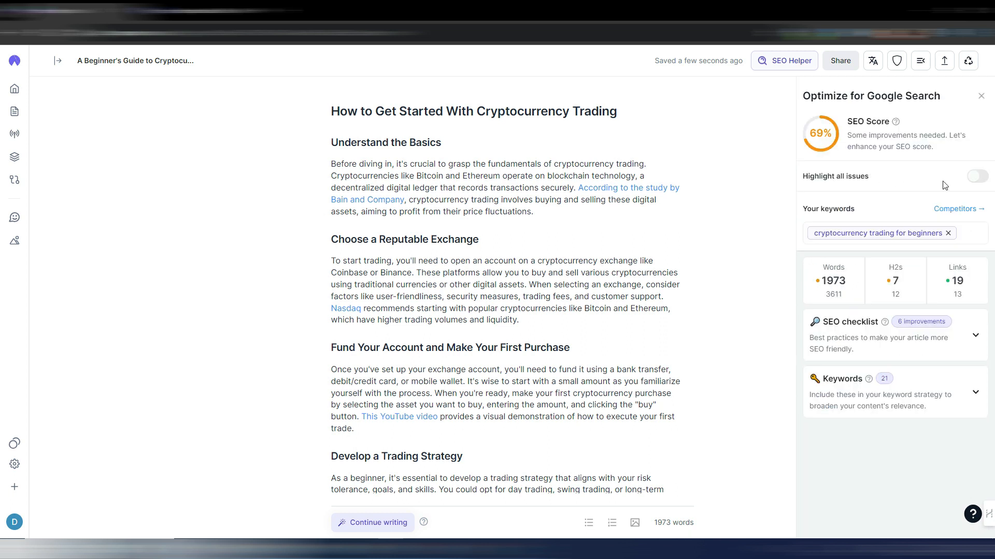
{"action": "left_click", "coordinate": [976, 177]}
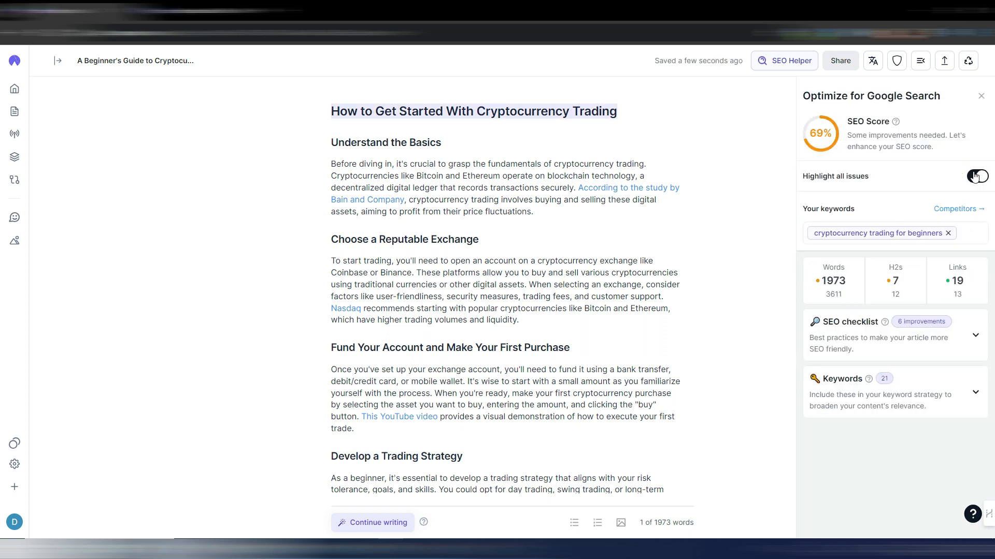
{"action": "left_click", "coordinate": [975, 178]}
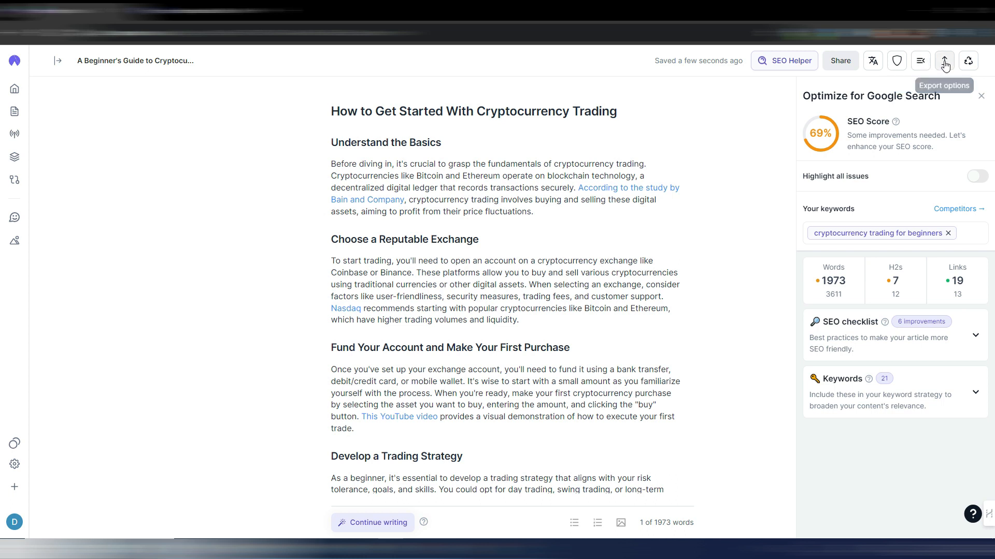
- Look at the article's export options and the content types it can be turned into, and leave the SEO Helper closed
{"action": "left_click", "coordinate": [944, 62]}
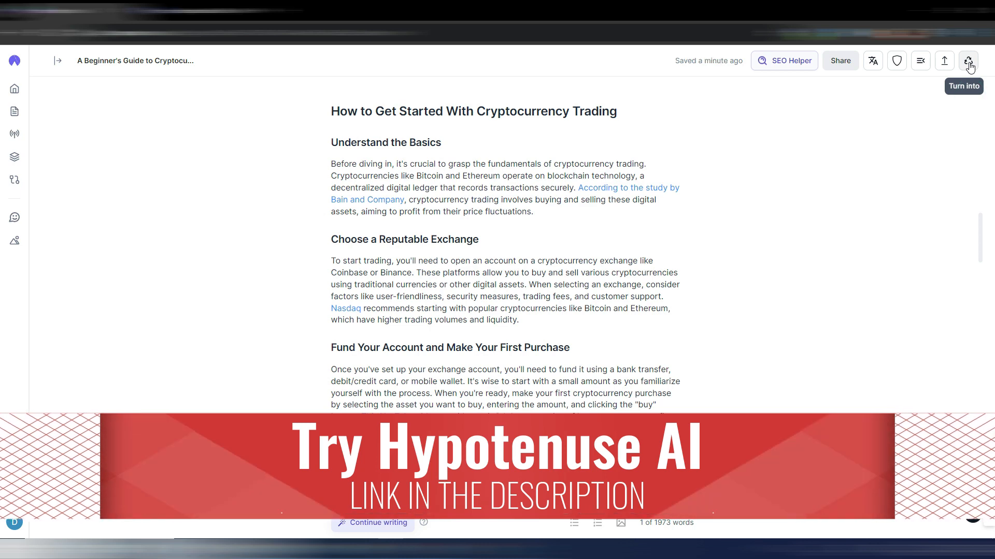
{"action": "left_click", "coordinate": [969, 62]}
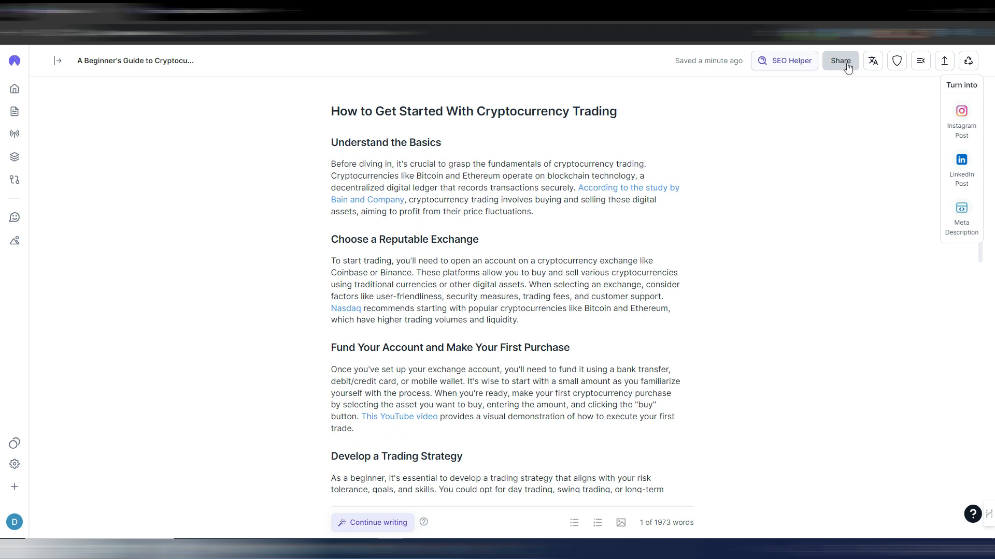
{"action": "left_click", "coordinate": [785, 61]}
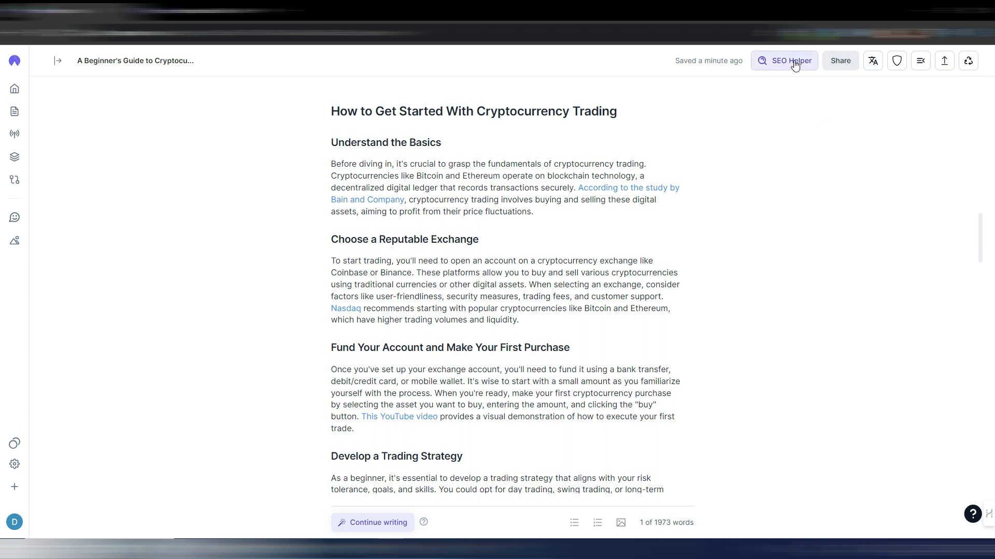
{"action": "left_click", "coordinate": [981, 97]}
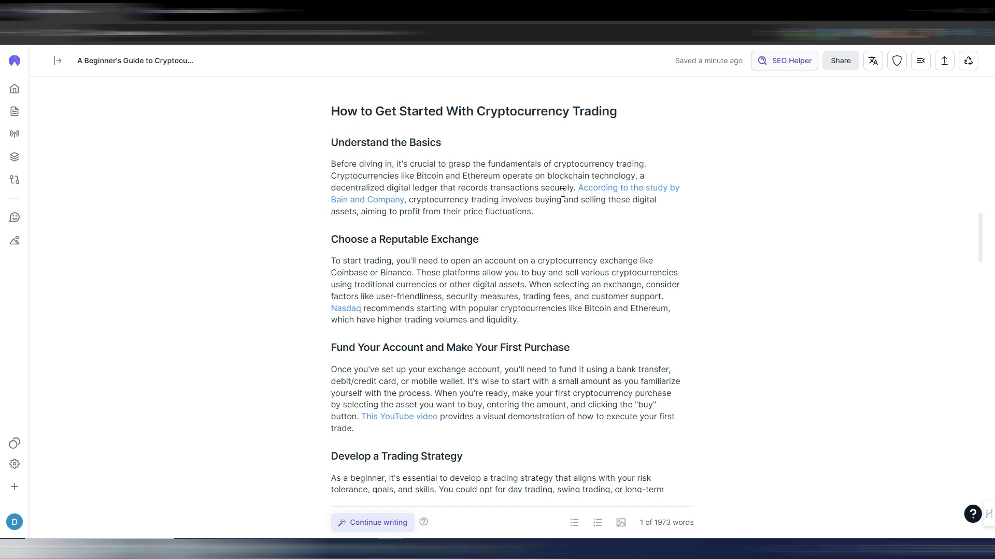
- Check the source page behind the "cryptocurrency trading" link under A New Way to Invest, and return to the article
{"action": "scroll", "coordinate": [563, 193], "scroll_direction": "up", "scroll_amount": 15}
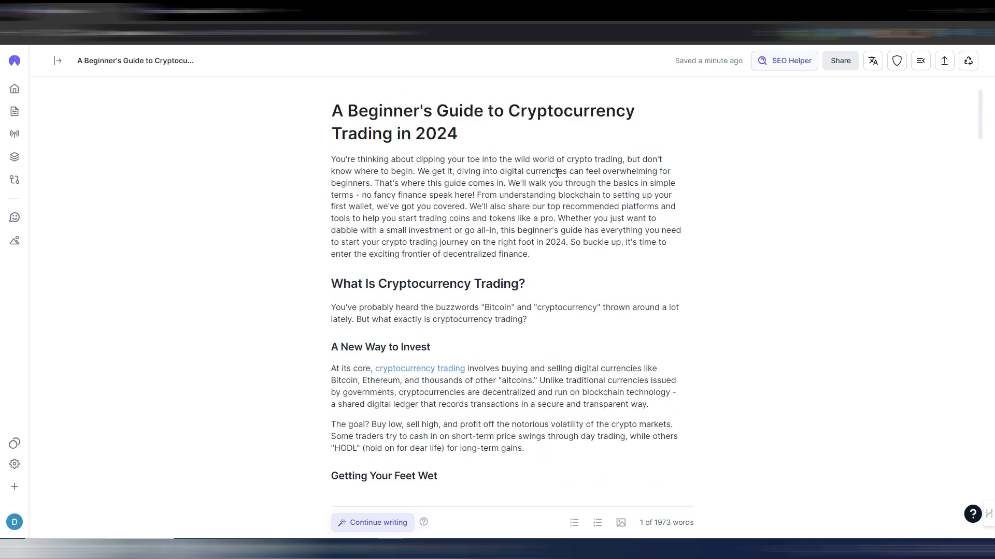
{"action": "scroll", "coordinate": [622, 197], "scroll_direction": "down", "scroll_amount": 2}
{"action": "scroll", "coordinate": [663, 214], "scroll_direction": "up", "scroll_amount": 3}
{"action": "scroll", "coordinate": [736, 249], "scroll_direction": "down", "scroll_amount": 3}
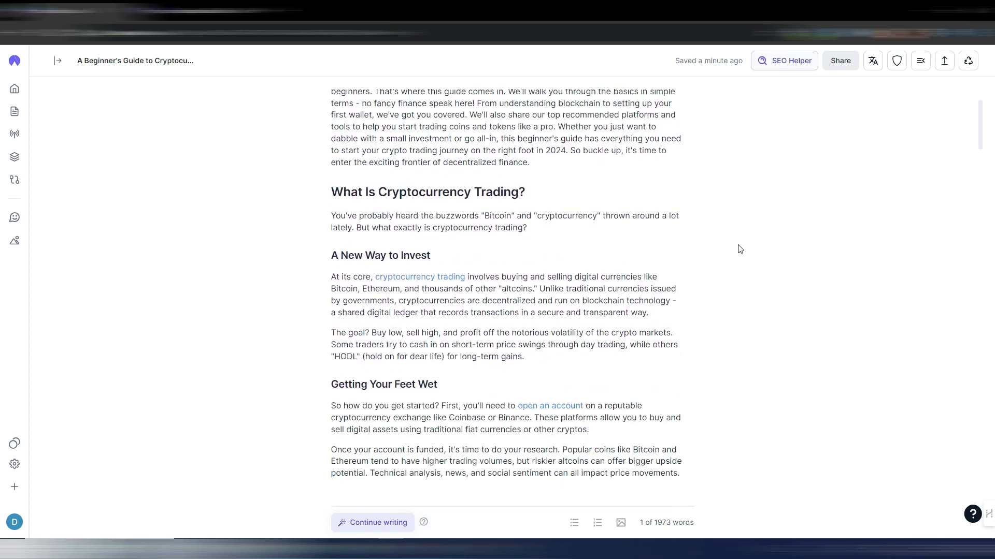
{"action": "scroll", "coordinate": [502, 163], "scroll_direction": "down", "scroll_amount": 2}
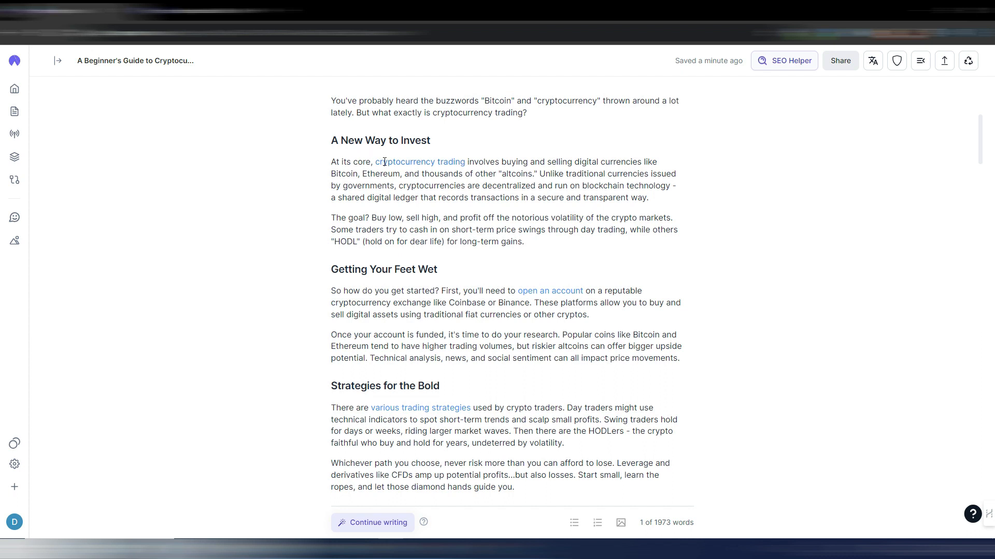
{"action": "left_click", "coordinate": [429, 187]}
{"action": "left_click", "coordinate": [420, 162]}
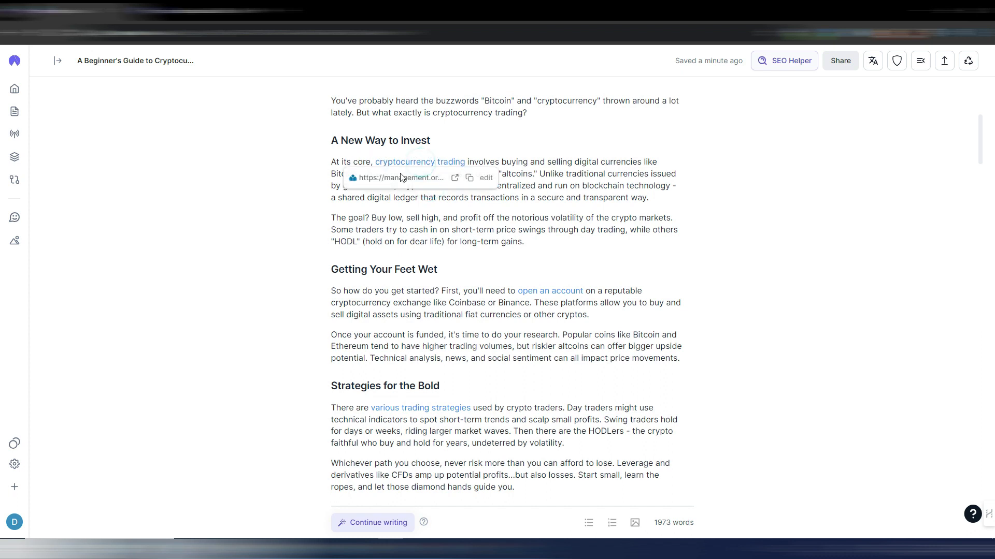
{"action": "left_click", "coordinate": [455, 178]}
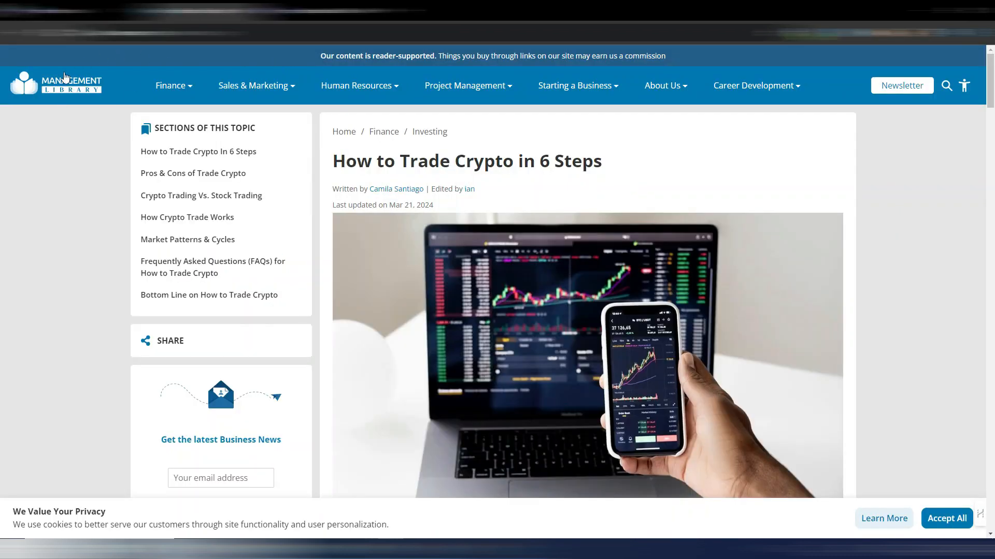
{"action": "left_click", "coordinate": [259, 10]}
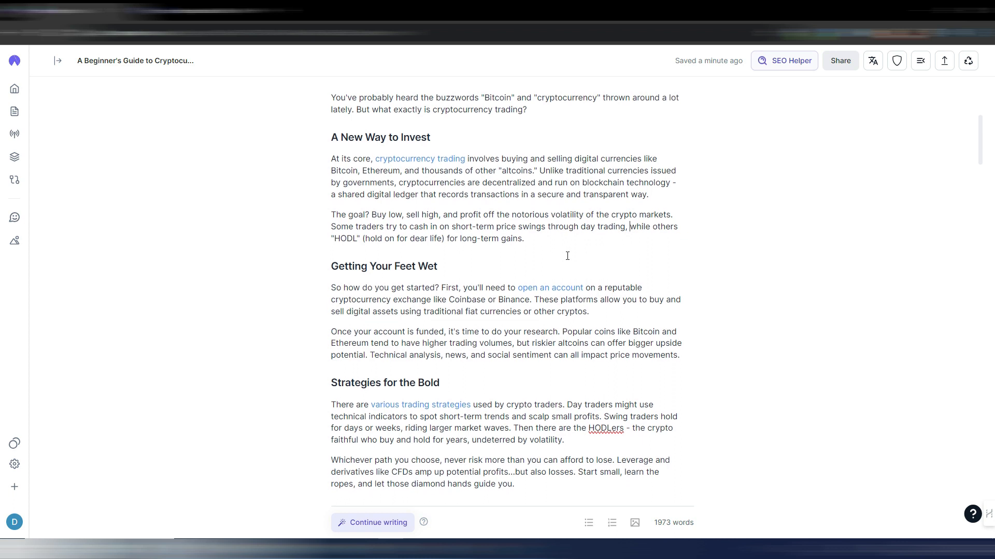
- Check the source page behind the "open an account" link under Getting Your Feet Wet, and return to the article
{"action": "scroll", "coordinate": [421, 162], "scroll_direction": "down", "scroll_amount": 1}
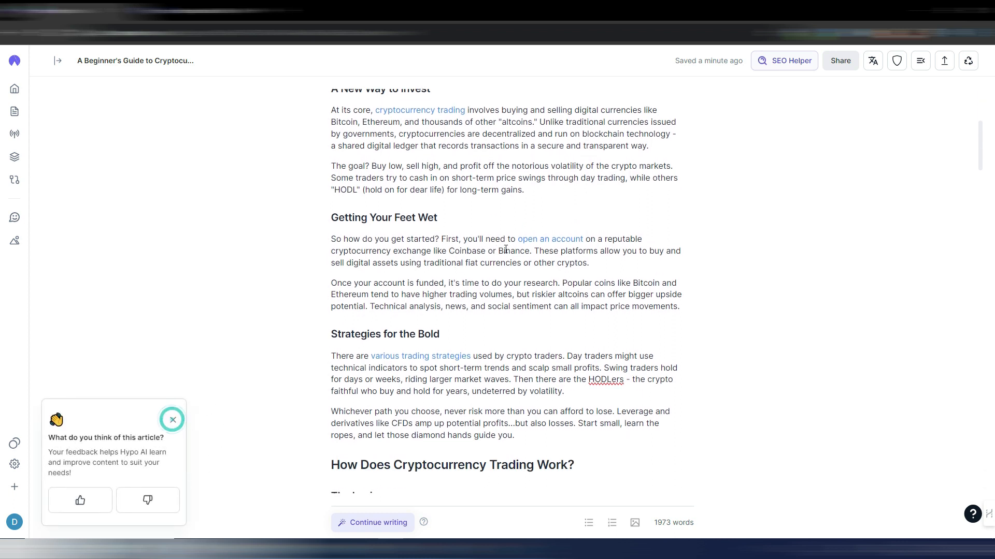
{"action": "left_click", "coordinate": [557, 239]}
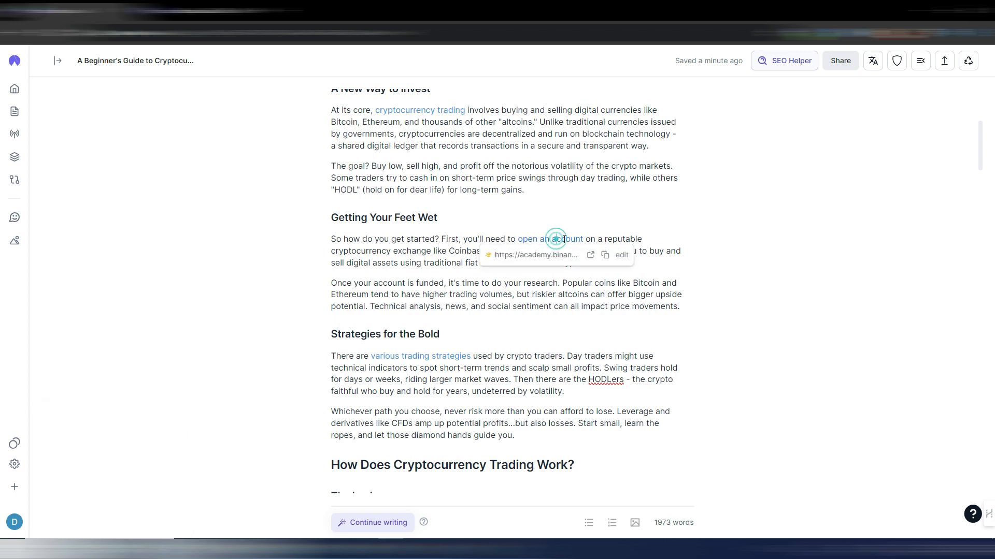
{"action": "left_click", "coordinate": [592, 256]}
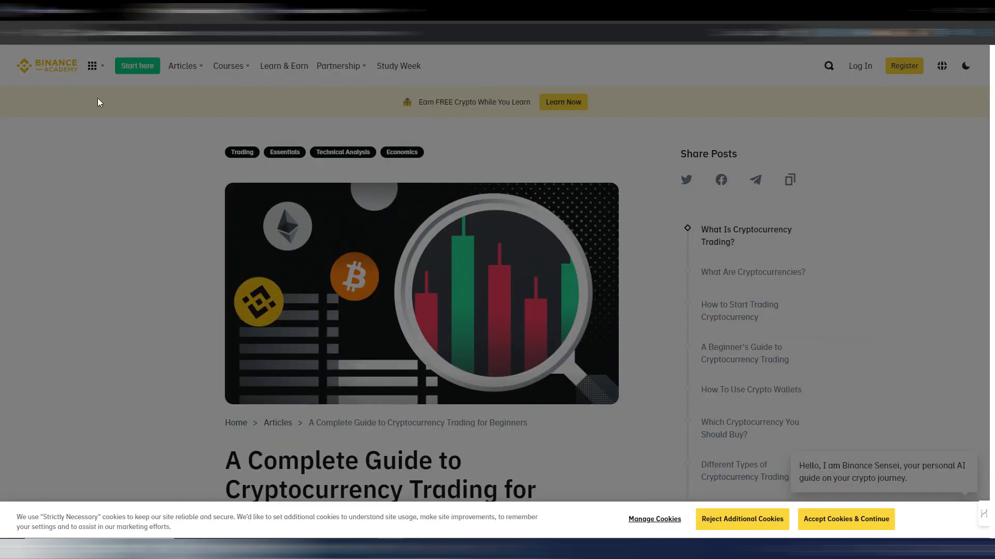
{"action": "left_click", "coordinate": [250, 11]}
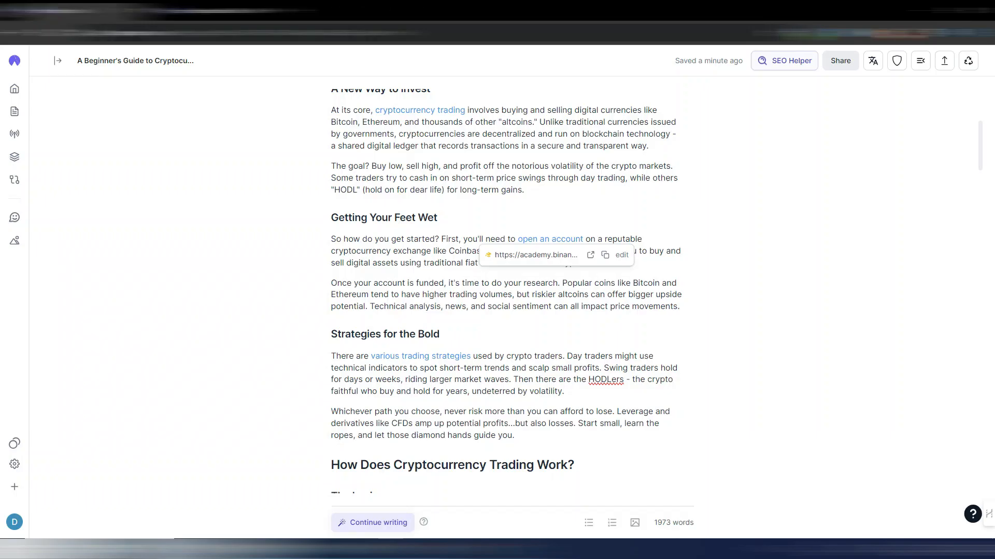
{"action": "left_click", "coordinate": [662, 201]}
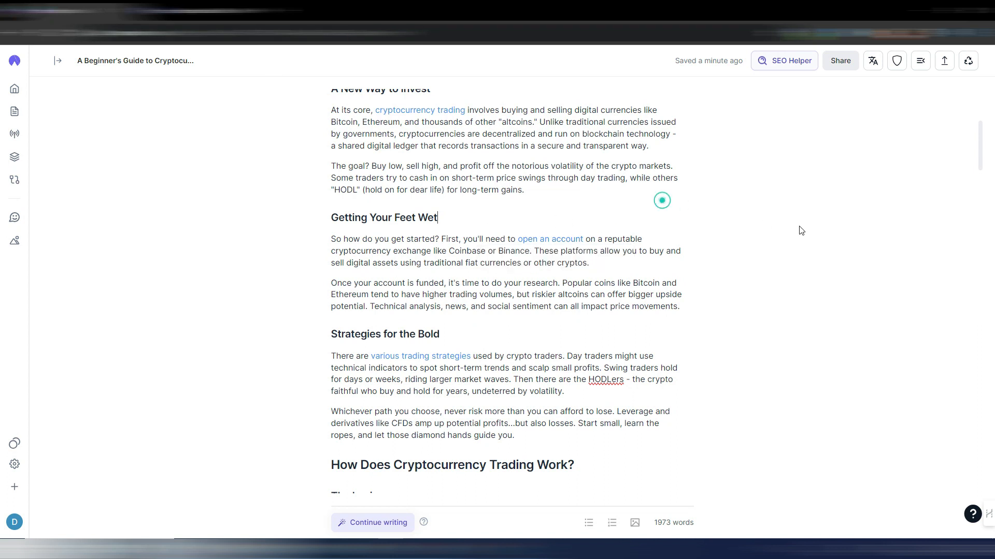
- Read the article from Strategies for the Bold through the Step-by-Step Guide for Beginners, examining its headings and linked sources
{"action": "scroll", "coordinate": [712, 249], "scroll_direction": "down", "scroll_amount": 1}
{"action": "scroll", "coordinate": [712, 249], "scroll_direction": "down", "scroll_amount": 2}
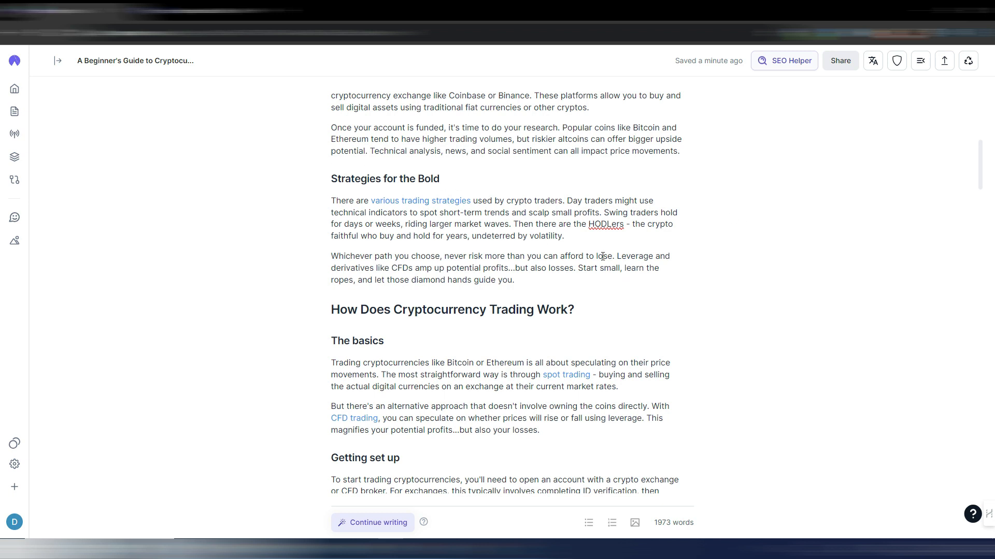
{"action": "scroll", "coordinate": [729, 281], "scroll_direction": "down", "scroll_amount": 3}
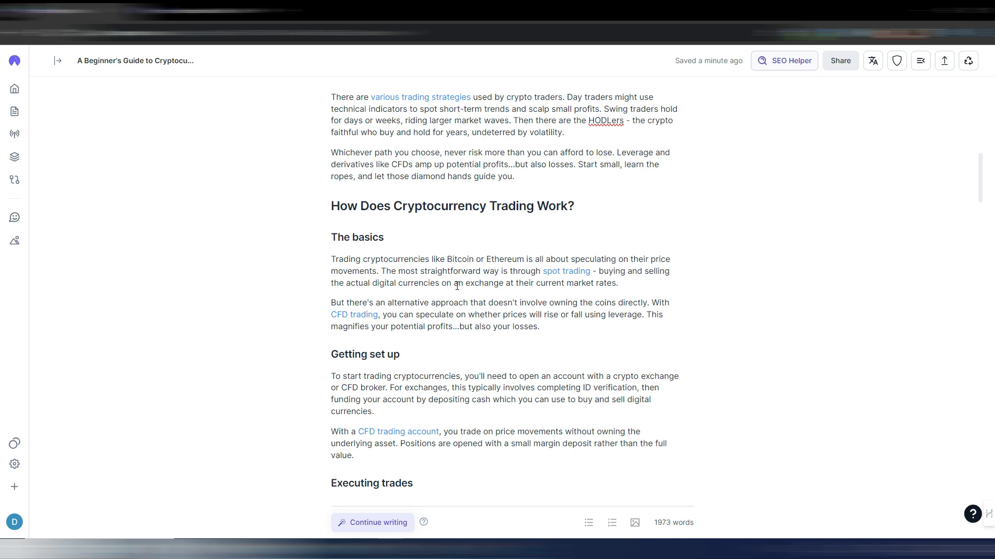
{"action": "scroll", "coordinate": [702, 293], "scroll_direction": "down", "scroll_amount": 4}
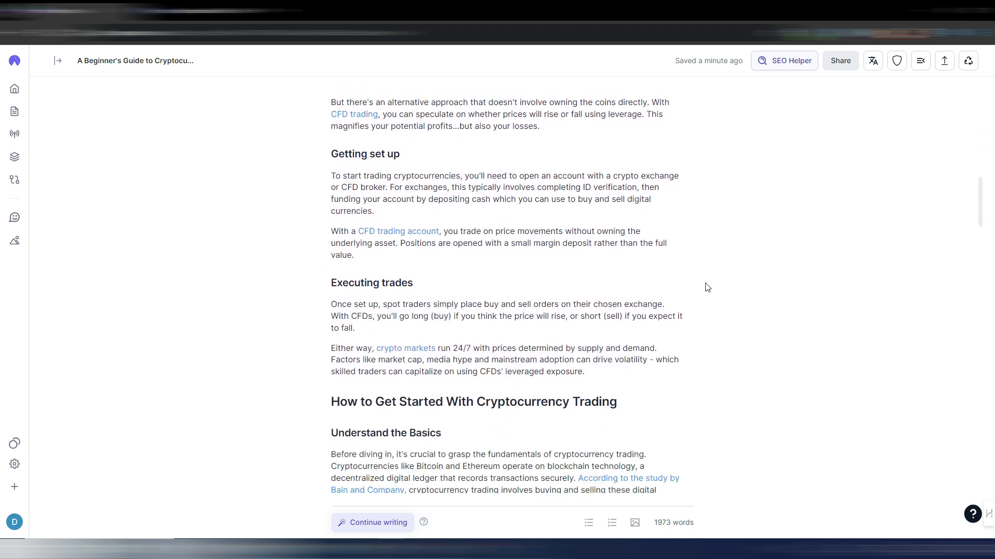
{"action": "scroll", "coordinate": [707, 287], "scroll_direction": "down", "scroll_amount": 5}
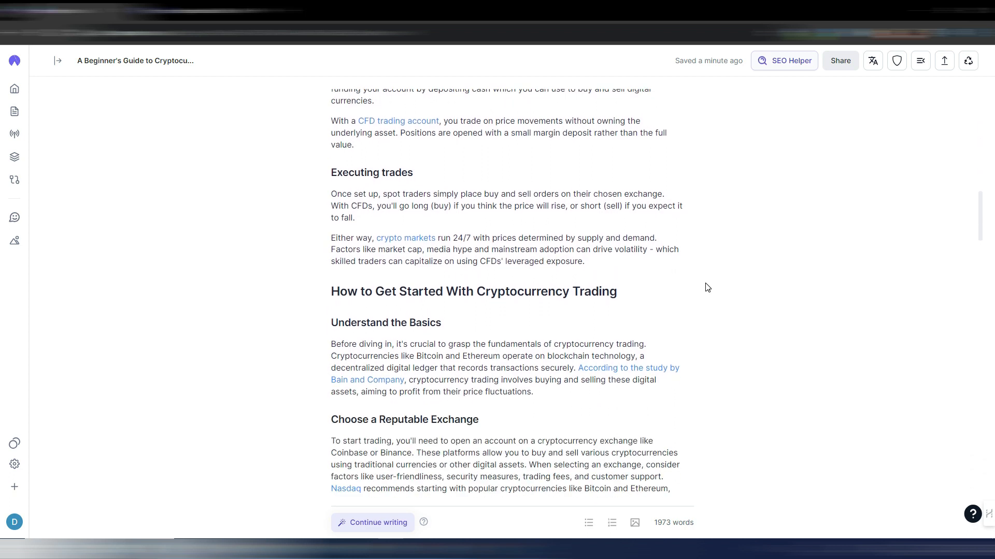
{"action": "scroll", "coordinate": [707, 288], "scroll_direction": "down", "scroll_amount": 1}
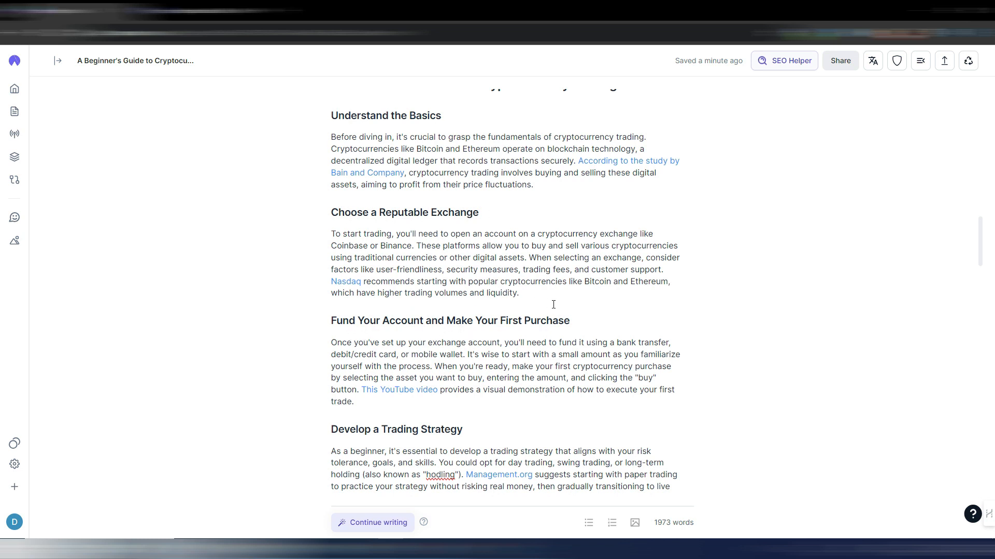
{"action": "scroll", "coordinate": [702, 315], "scroll_direction": "down", "scroll_amount": 5}
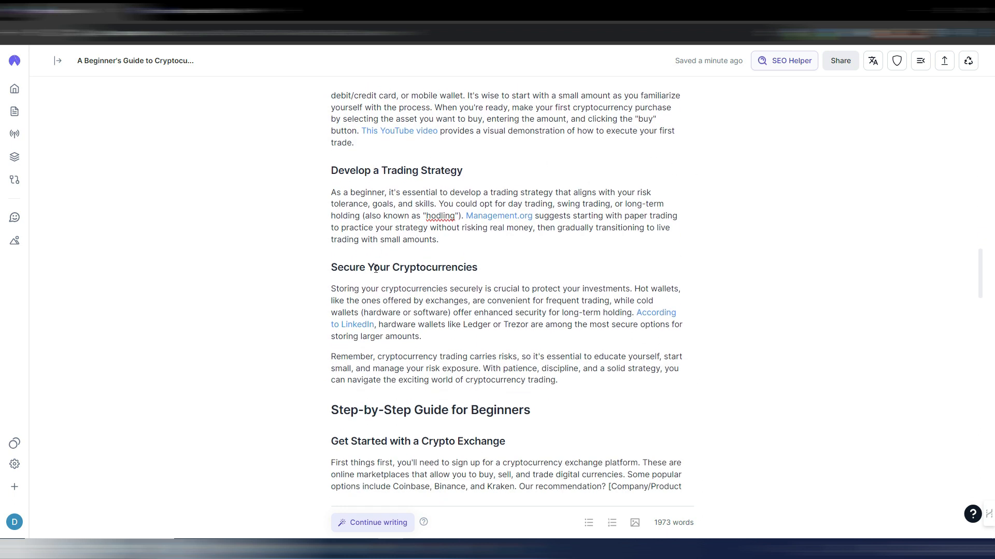
{"action": "scroll", "coordinate": [745, 317], "scroll_direction": "down", "scroll_amount": 4}
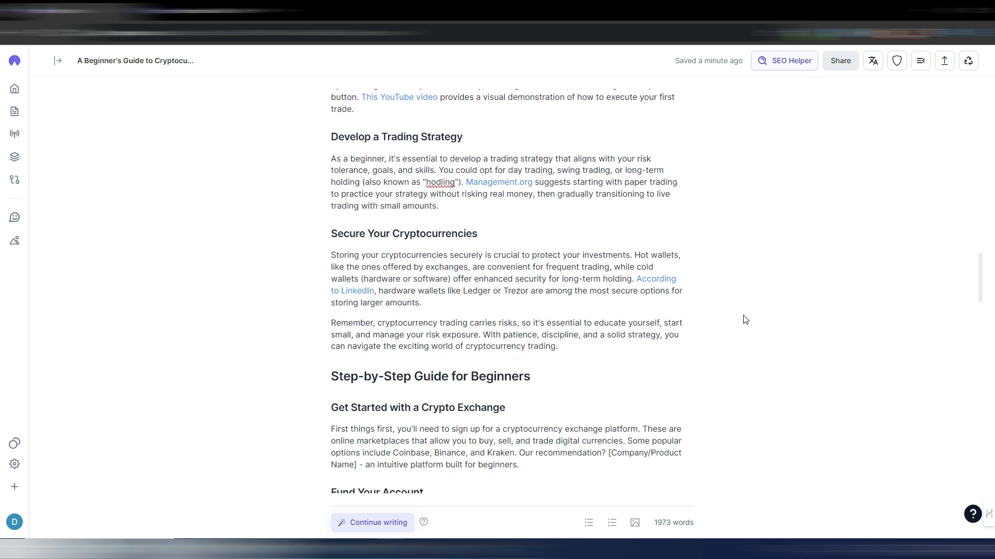
{"action": "scroll", "coordinate": [745, 317], "scroll_direction": "down", "scroll_amount": 2}
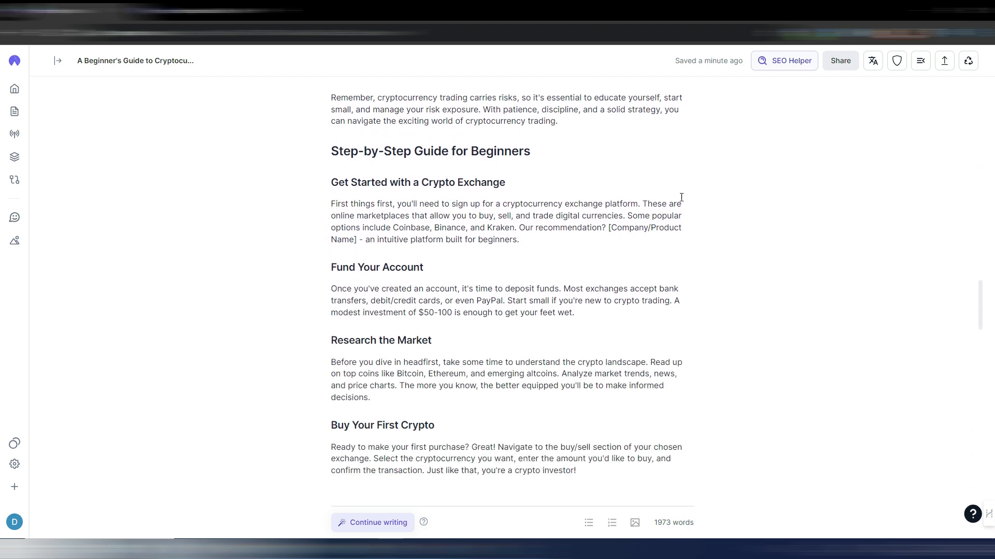
{"action": "scroll", "coordinate": [881, 280], "scroll_direction": "down", "scroll_amount": 3}
{"action": "scroll", "coordinate": [808, 267], "scroll_direction": "down", "scroll_amount": 1}
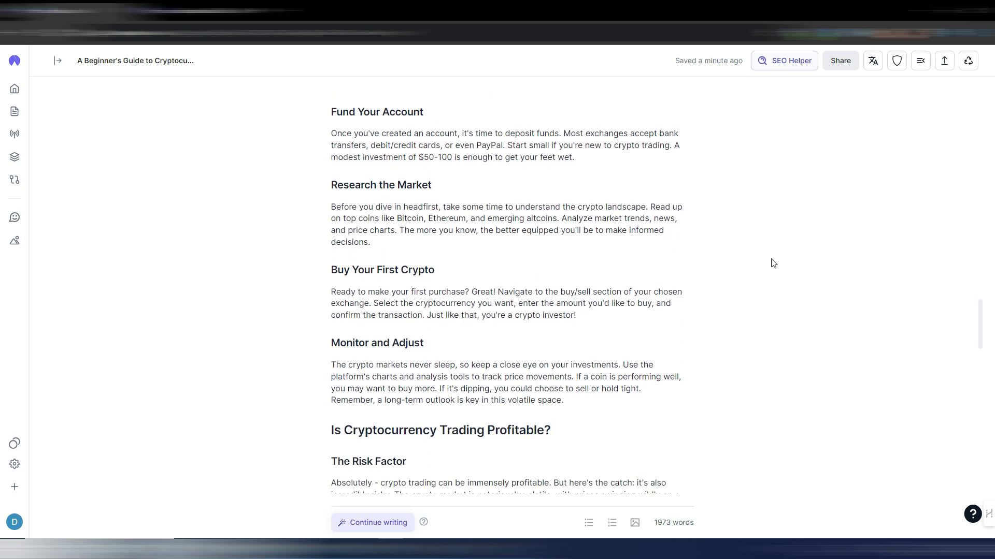
- Read the profitability section, the Cryptocurrency Trading FAQs and the Conclusion, examining the cited sources and the tax answer
{"action": "scroll", "coordinate": [771, 263], "scroll_direction": "down", "scroll_amount": 1}
{"action": "scroll", "coordinate": [769, 262], "scroll_direction": "down", "scroll_amount": 5}
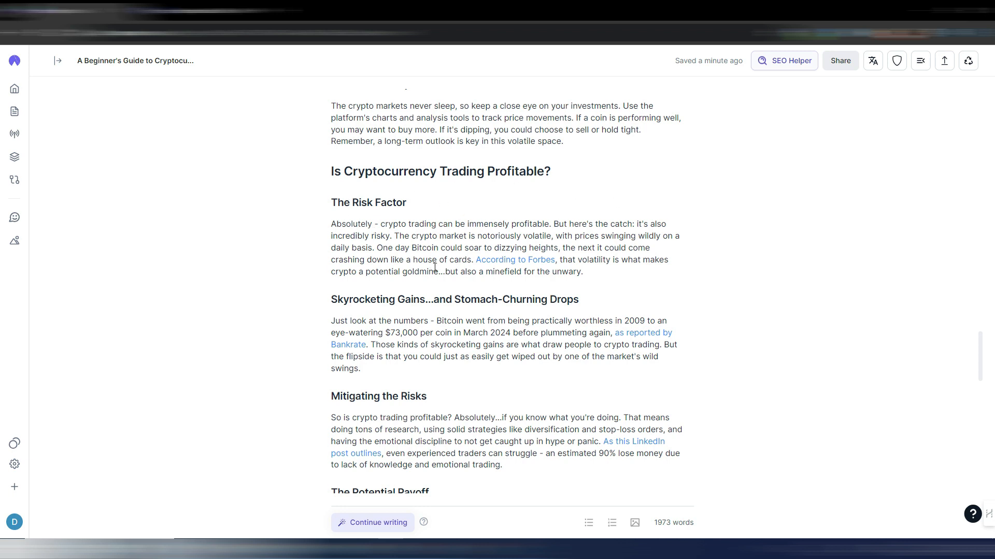
{"action": "scroll", "coordinate": [457, 282], "scroll_direction": "down", "scroll_amount": 1}
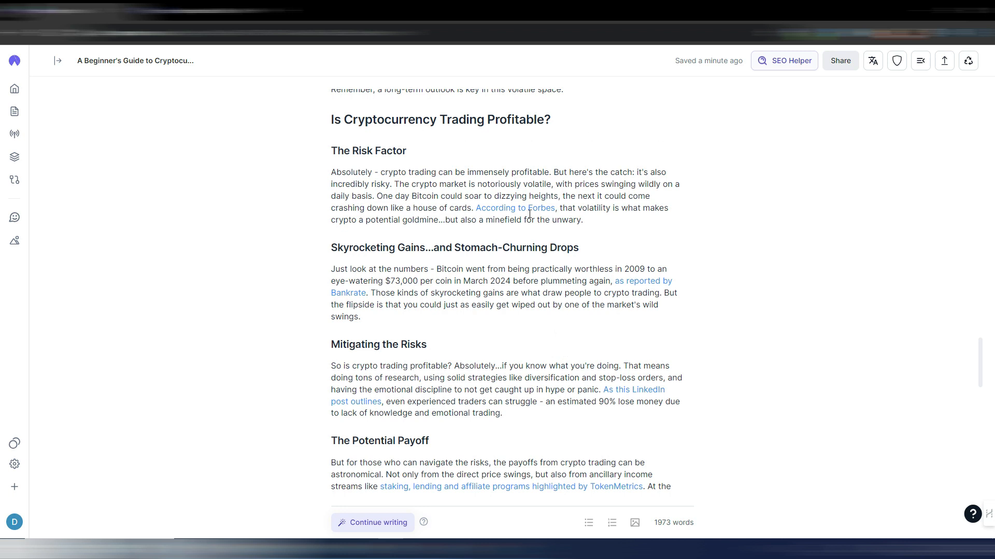
{"action": "scroll", "coordinate": [713, 308], "scroll_direction": "down", "scroll_amount": 4}
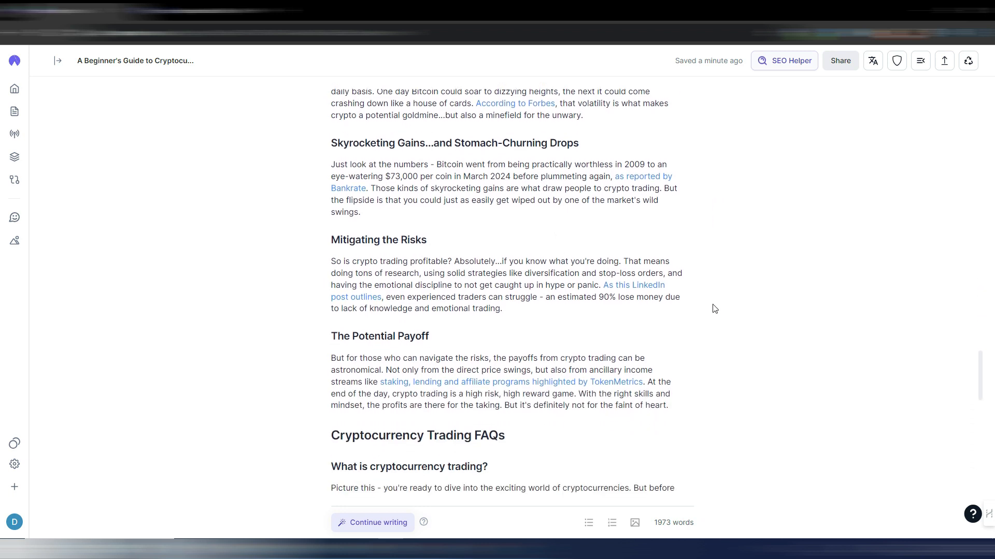
{"action": "scroll", "coordinate": [714, 309], "scroll_direction": "down", "scroll_amount": 3}
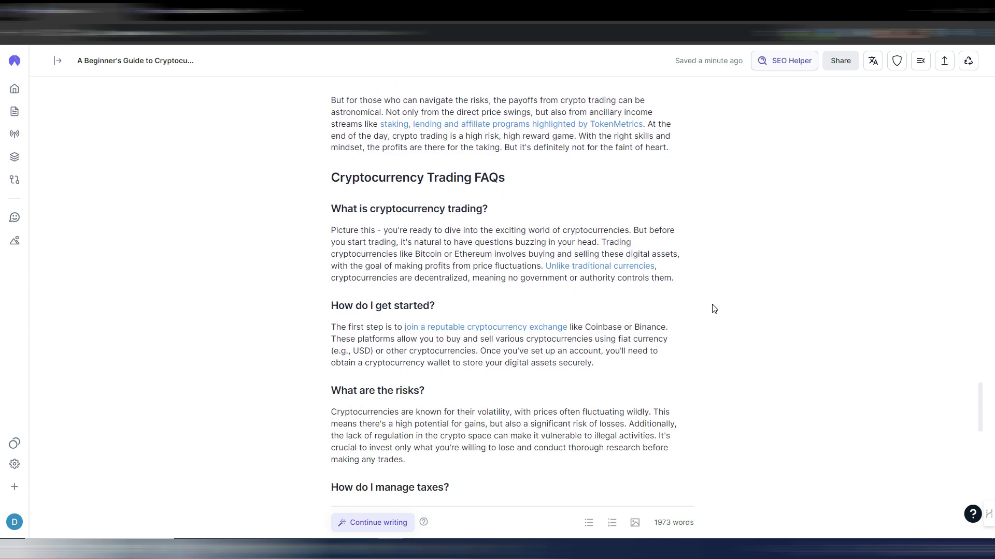
{"action": "scroll", "coordinate": [714, 309], "scroll_direction": "down", "scroll_amount": 6}
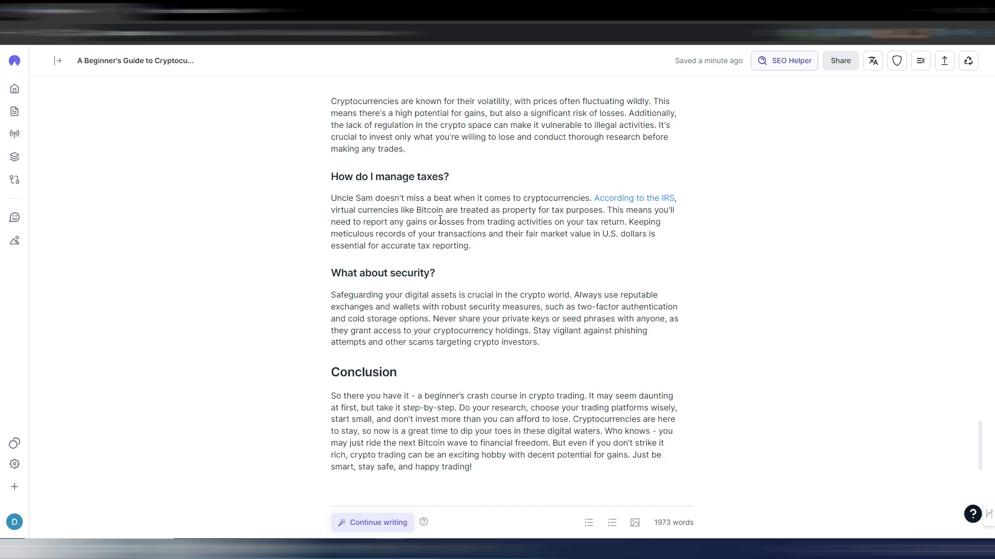
{"action": "left_click_drag", "start_coordinate": [594, 234], "coordinate": [621, 233]}
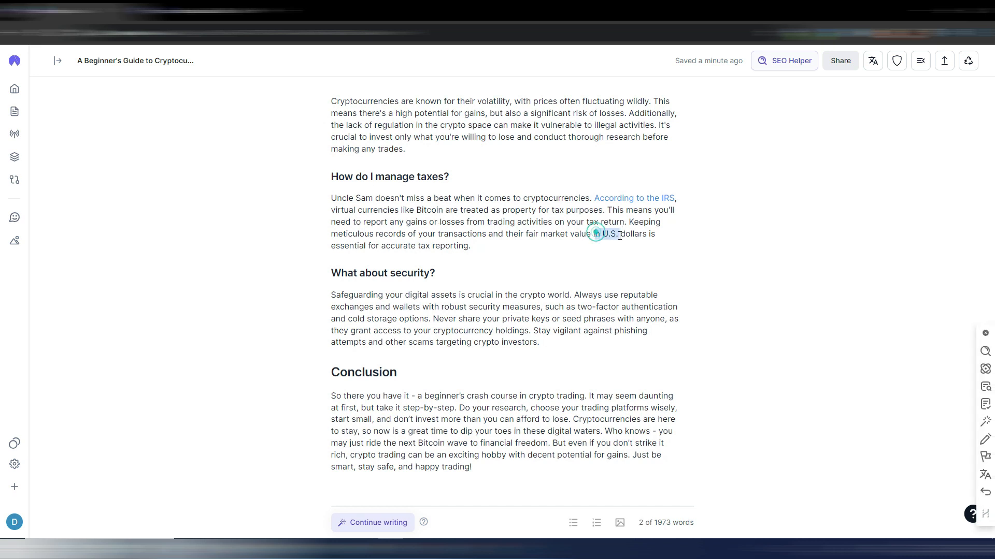
{"action": "left_click", "coordinate": [494, 263]}
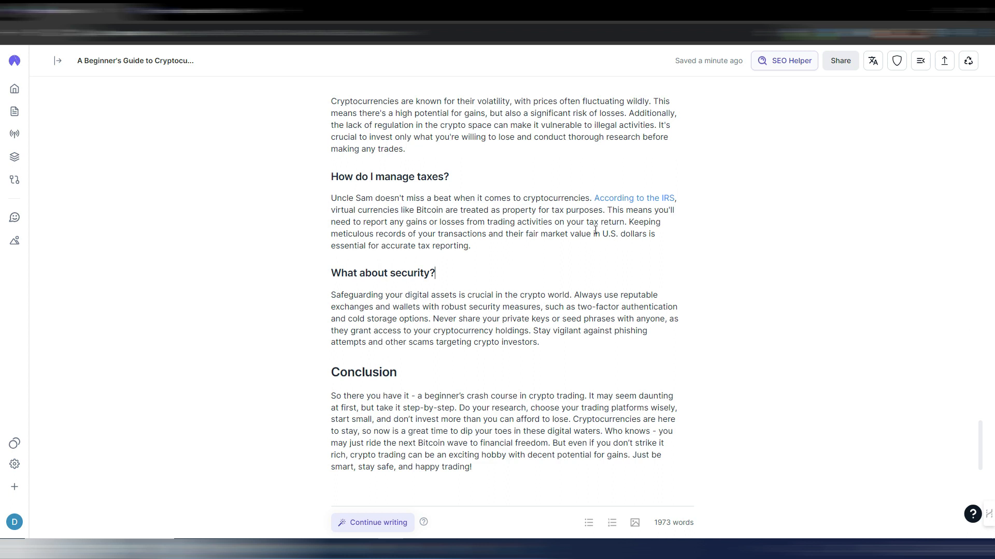
{"action": "scroll", "coordinate": [485, 244], "scroll_direction": "down", "scroll_amount": 3}
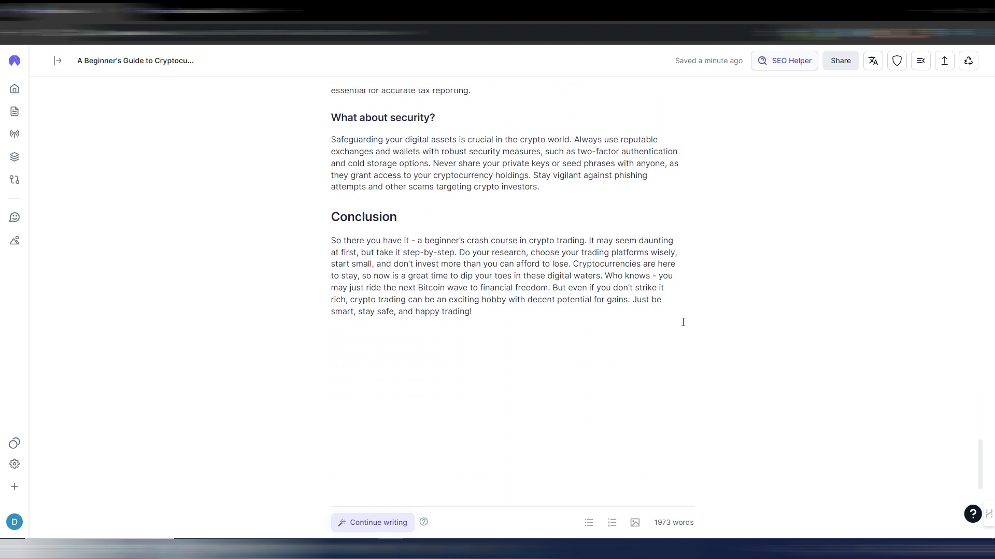
- Have the AI rewrite the Conclusion paragraph with the instruction "make it shorter", and discard its suggestion
{"action": "scroll", "coordinate": [683, 322], "scroll_direction": "up", "scroll_amount": 2}
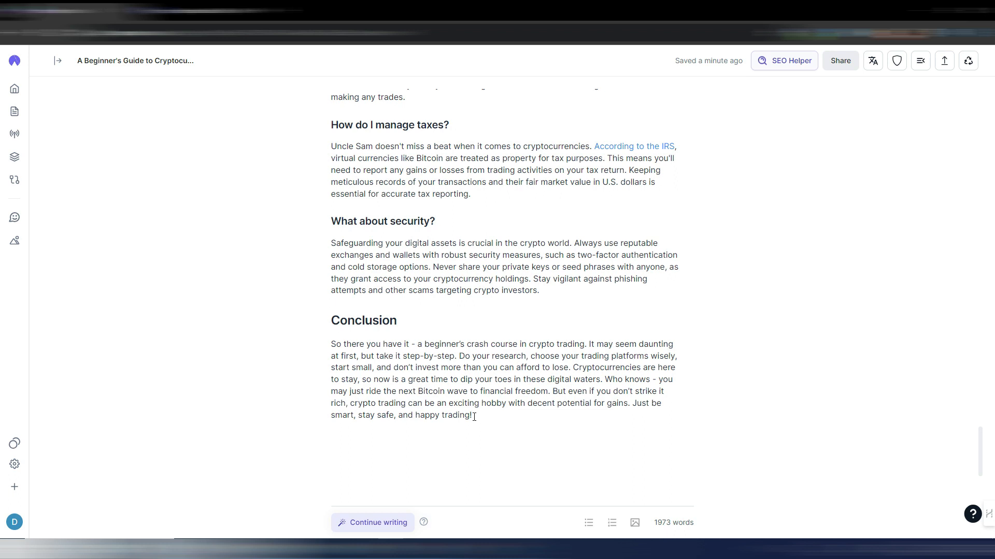
{"action": "left_click_drag", "start_coordinate": [473, 416], "coordinate": [333, 345]}
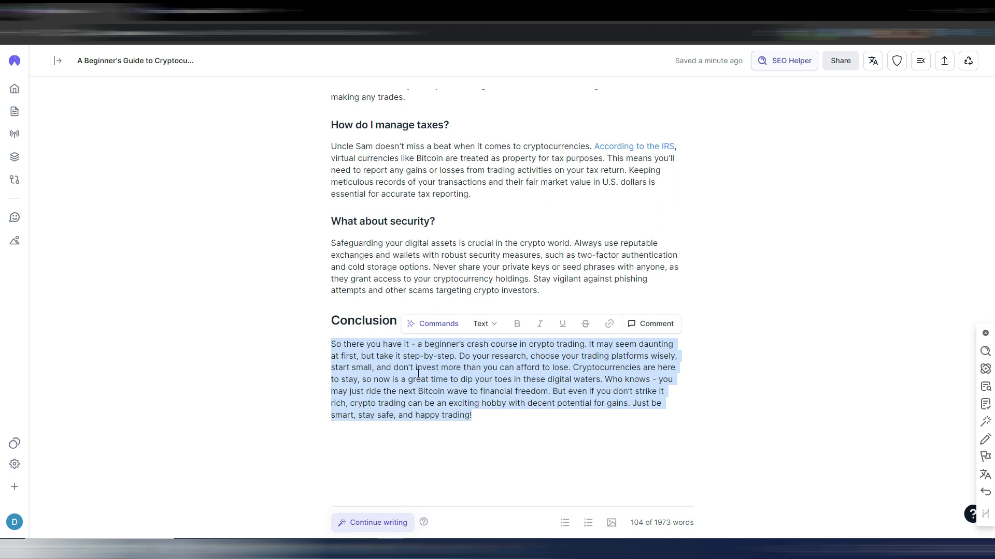
{"action": "left_click", "coordinate": [443, 325]}
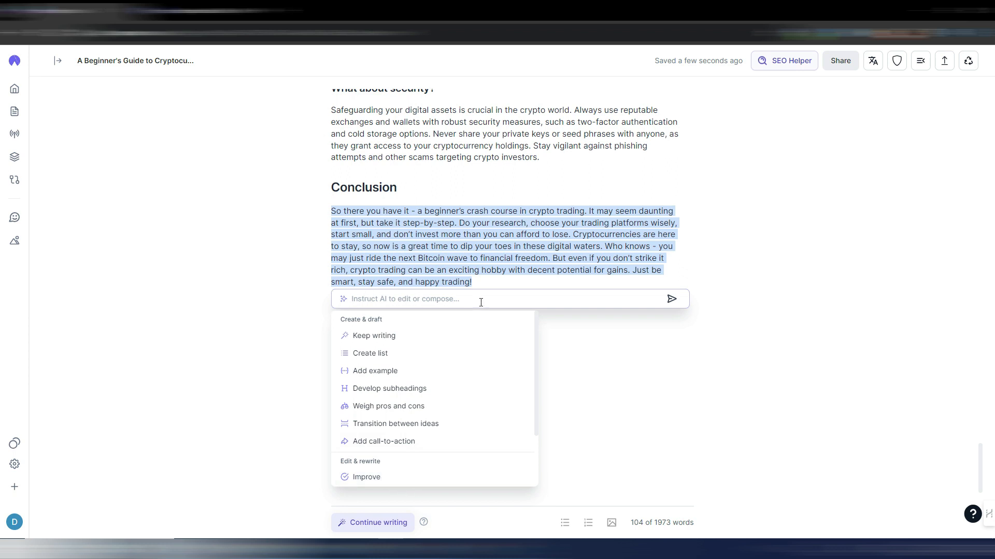
{"action": "type", "text": "make it shorter"}
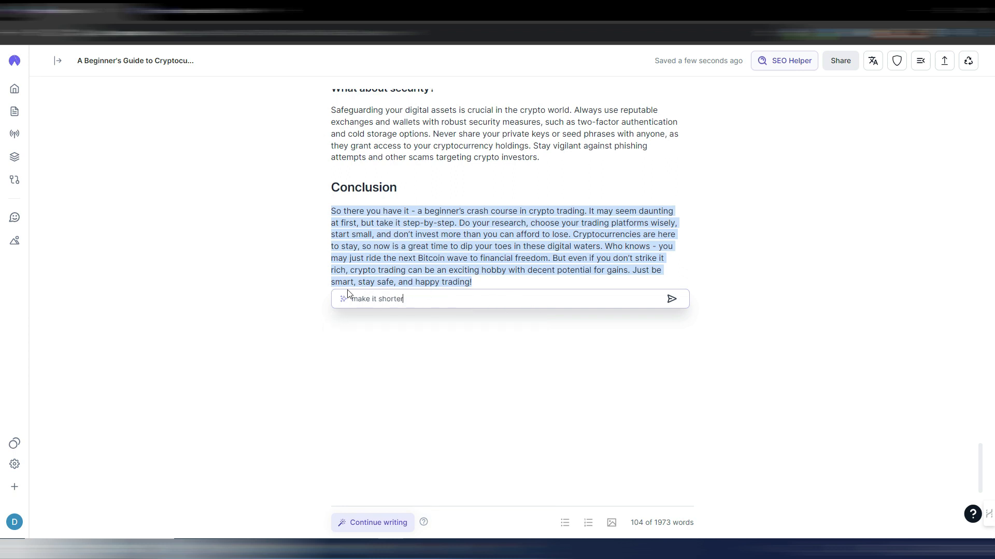
{"action": "left_click", "coordinate": [672, 299]}
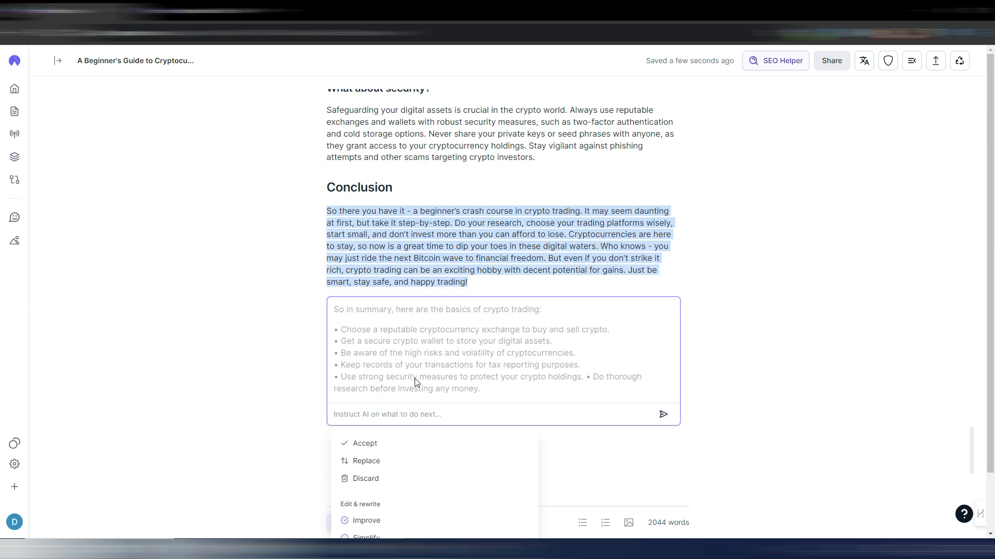
{"action": "scroll", "coordinate": [429, 390], "scroll_direction": "down", "scroll_amount": 1}
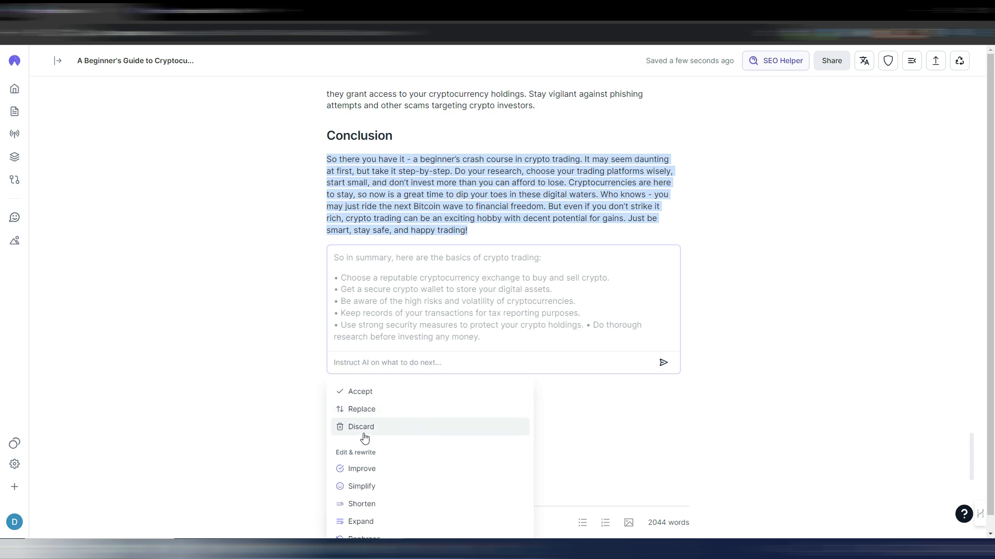
{"action": "scroll", "coordinate": [444, 446], "scroll_direction": "down", "scroll_amount": 1}
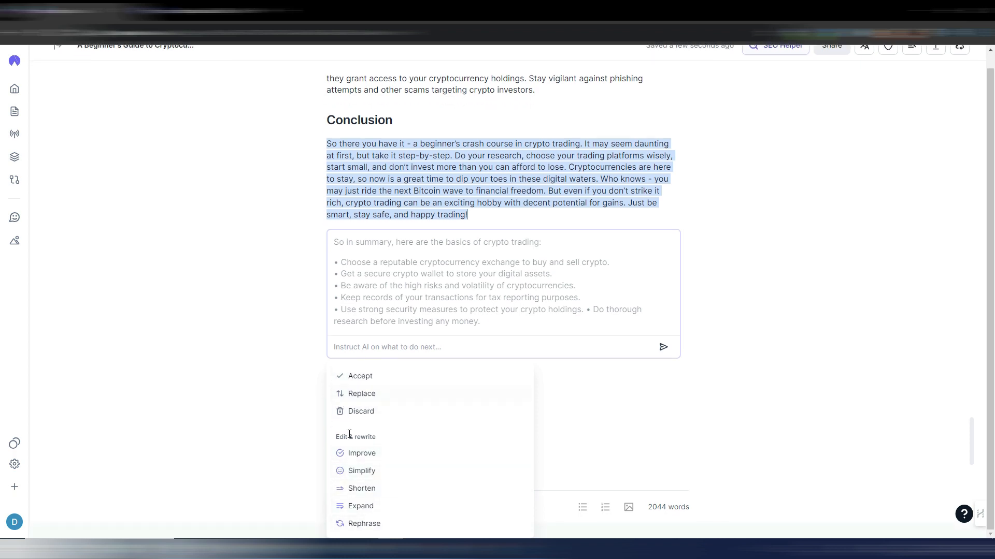
{"action": "scroll", "coordinate": [363, 411], "scroll_direction": "up", "scroll_amount": 1}
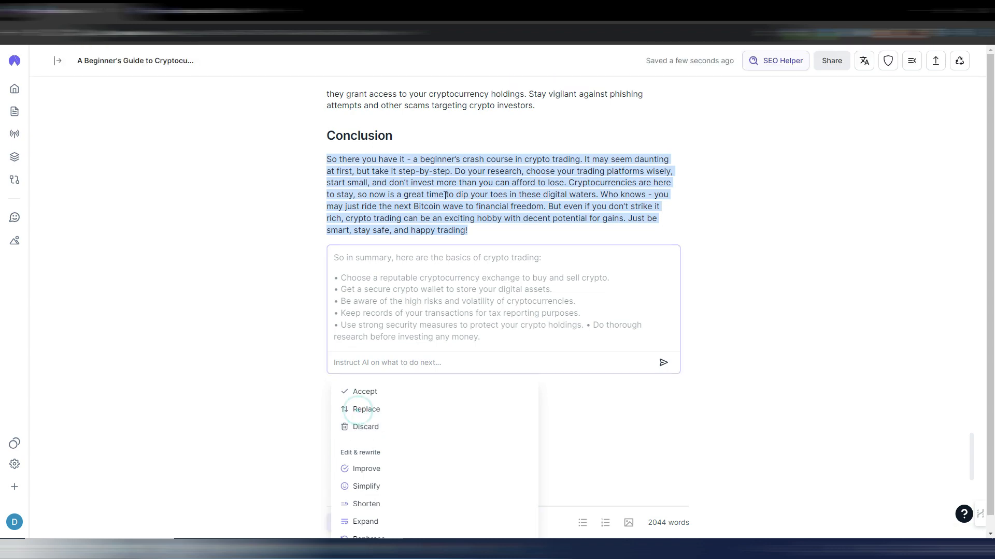
{"action": "left_click", "coordinate": [366, 427]}
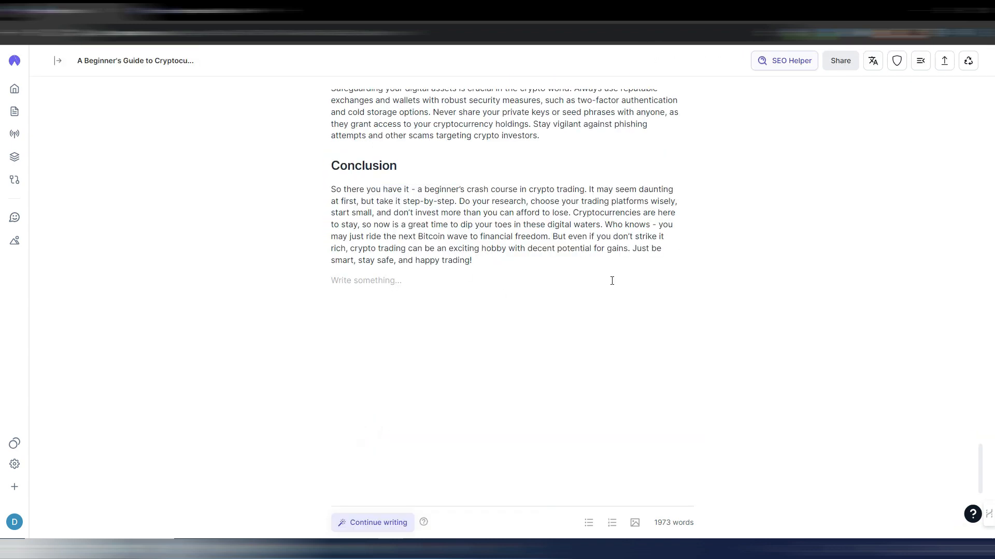
- Generate an AI numbered list from the "Step-by-Step Guide for Beginners" heading and accept it into the article
{"action": "scroll", "coordinate": [488, 209], "scroll_direction": "up", "scroll_amount": 10}
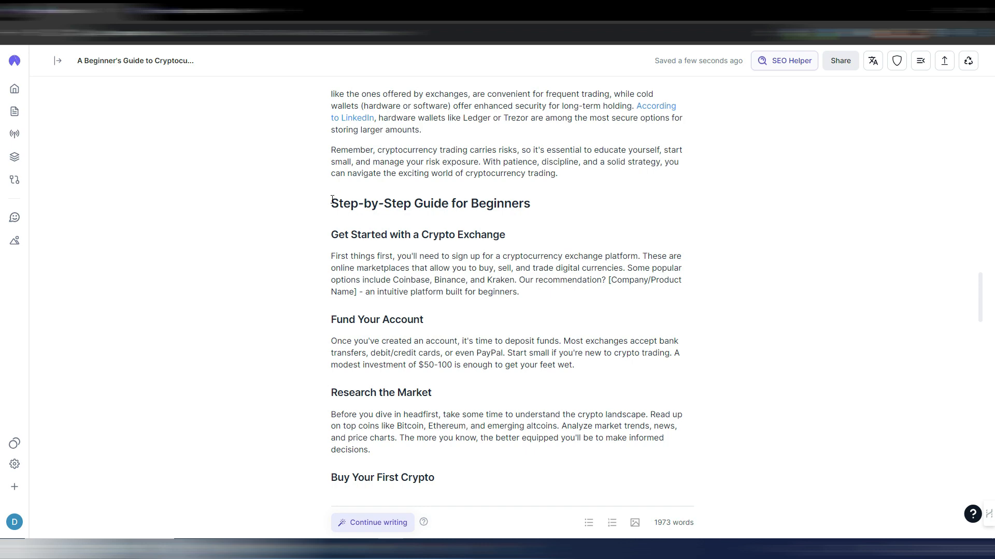
{"action": "left_click_drag", "start_coordinate": [333, 203], "coordinate": [530, 203]}
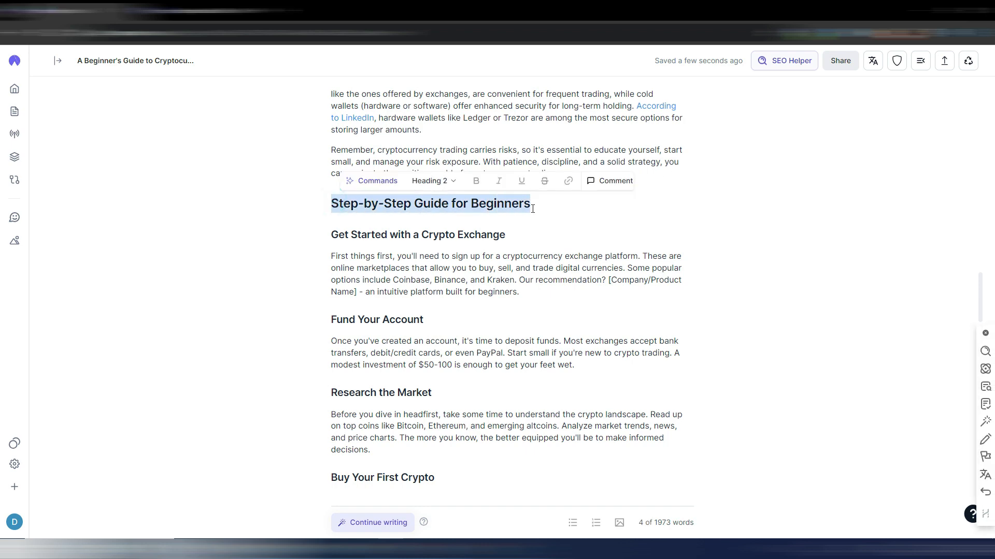
{"action": "left_click", "coordinate": [348, 177]}
{"action": "left_click", "coordinate": [372, 273]}
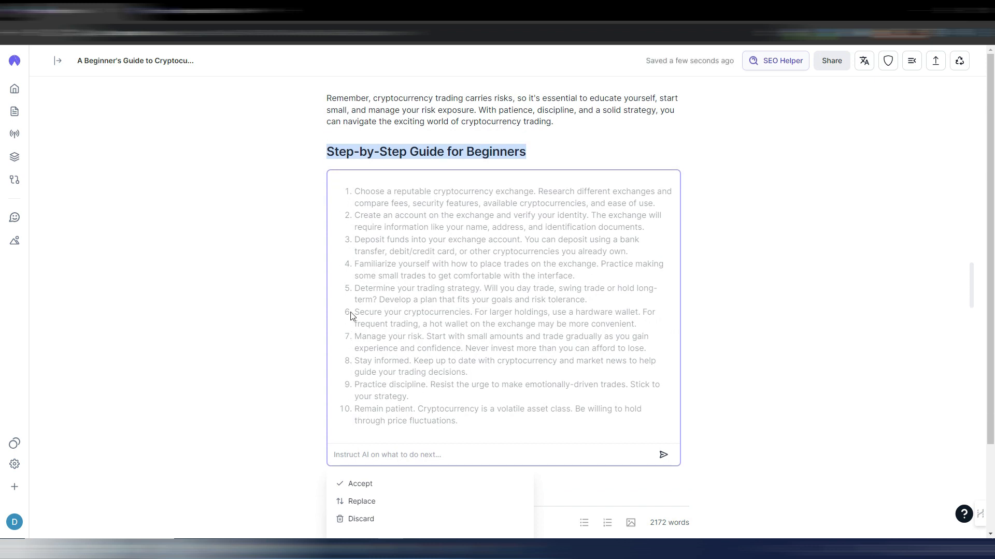
{"action": "scroll", "coordinate": [435, 404], "scroll_direction": "down", "scroll_amount": 1}
{"action": "scroll", "coordinate": [414, 368], "scroll_direction": "down", "scroll_amount": 2}
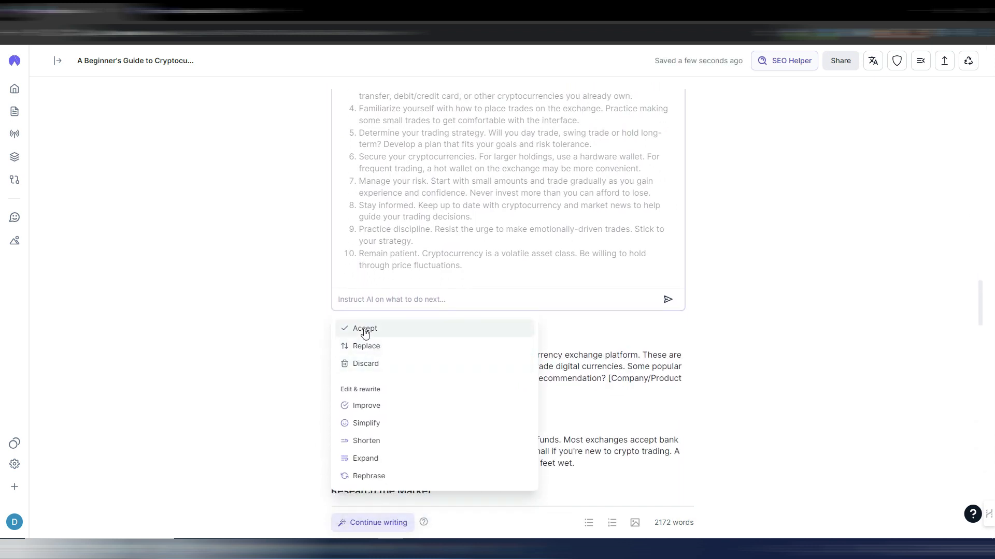
{"action": "left_click", "coordinate": [363, 329]}
{"action": "scroll", "coordinate": [584, 294], "scroll_direction": "up", "scroll_amount": 3}
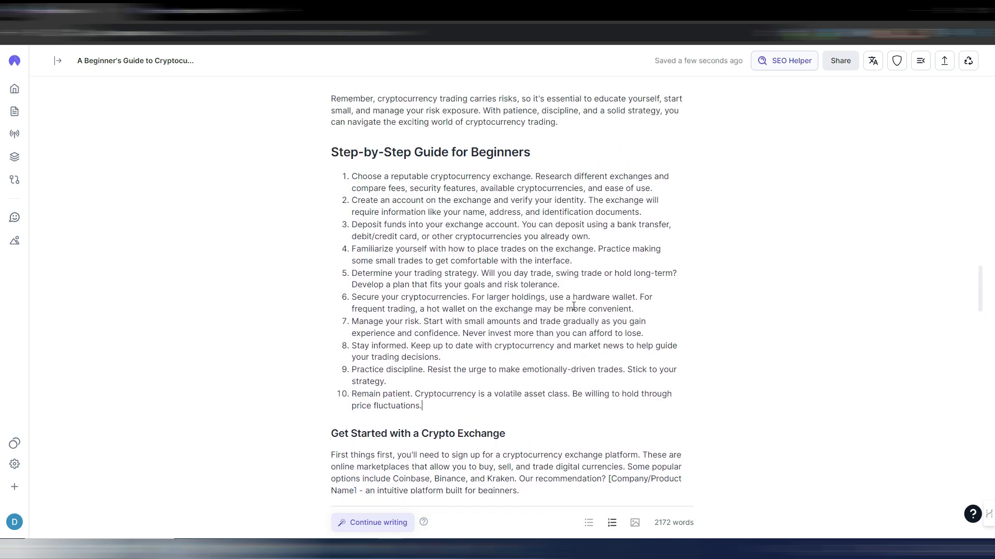
- Check the export formats and publishing destinations offered for the article
{"action": "scroll", "coordinate": [573, 304], "scroll_direction": "up", "scroll_amount": 6}
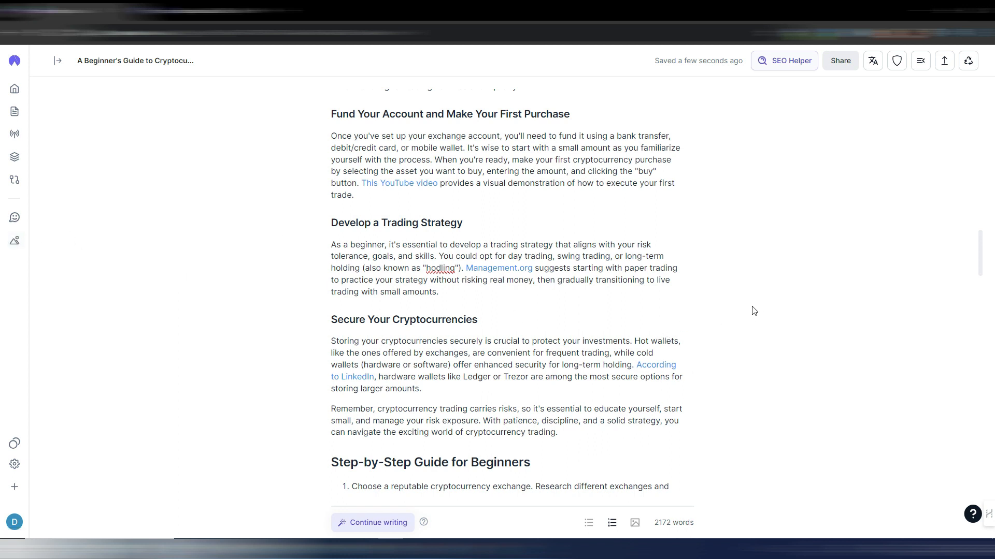
{"action": "scroll", "coordinate": [738, 317], "scroll_direction": "up", "scroll_amount": 6}
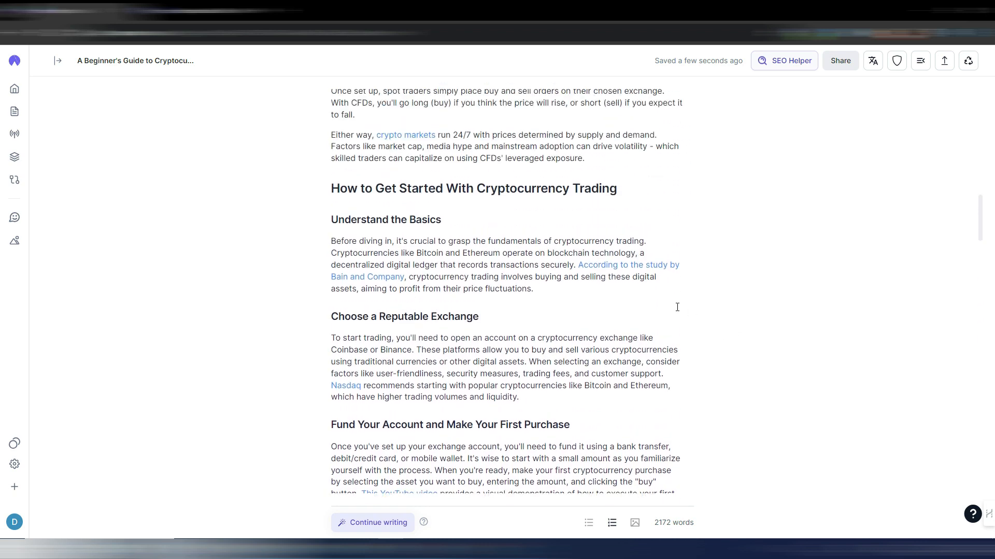
{"action": "scroll", "coordinate": [675, 305], "scroll_direction": "up", "scroll_amount": 14}
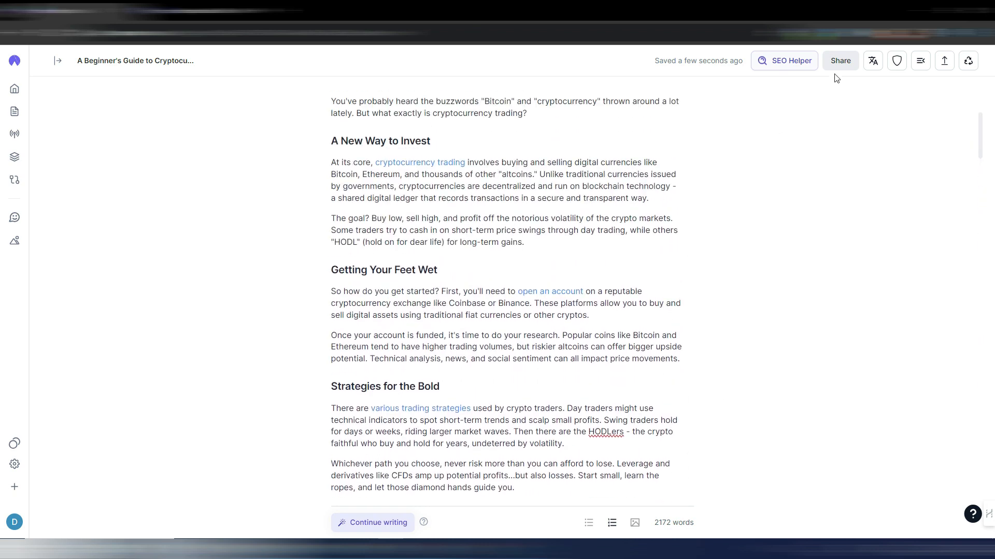
{"action": "left_click", "coordinate": [944, 61]}
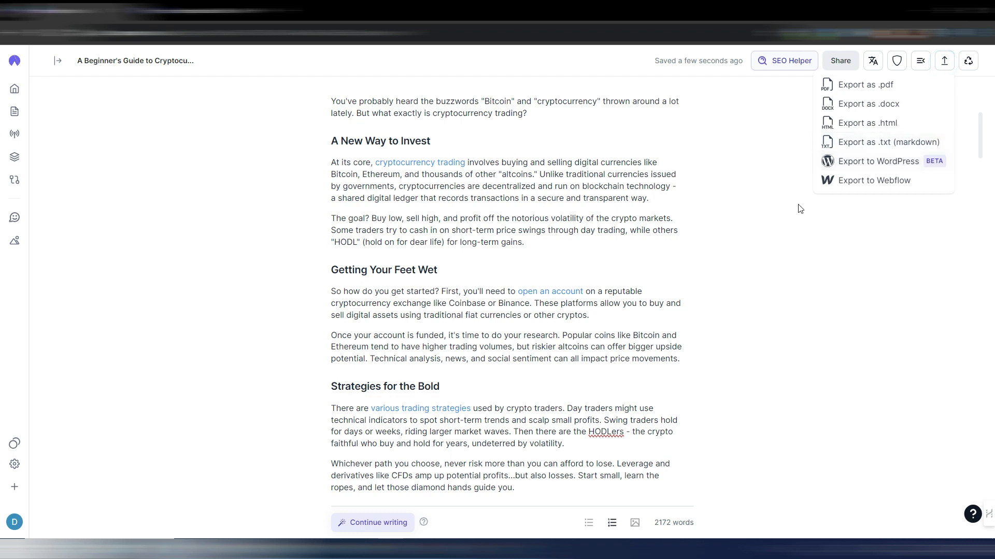
{"action": "scroll", "coordinate": [750, 244], "scroll_direction": "up", "scroll_amount": 4}
- Open the SEO Helper and examine the keyword list with its related keywords and usage counts
{"action": "left_click", "coordinate": [788, 62]}
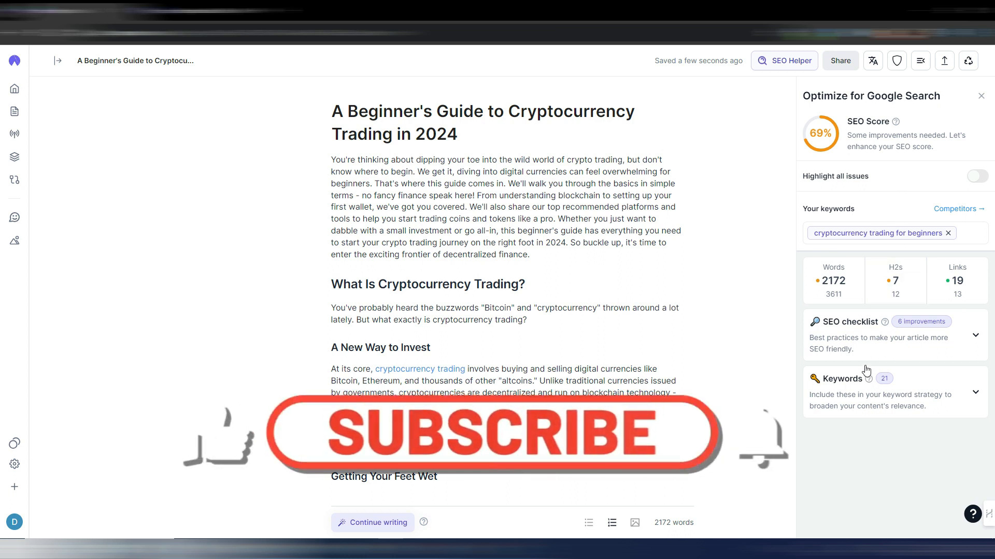
{"action": "left_click", "coordinate": [974, 393]}
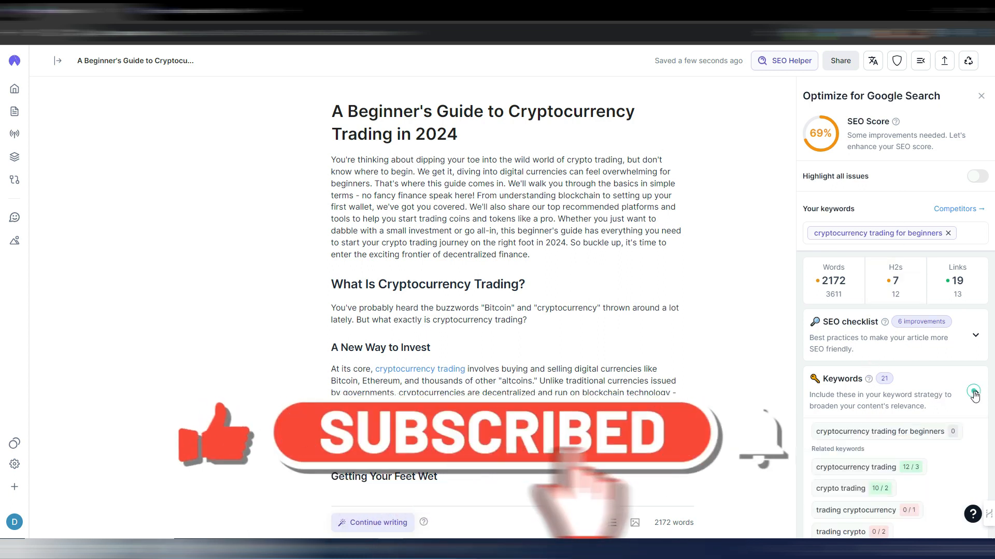
{"action": "scroll", "coordinate": [937, 332], "scroll_direction": "down", "scroll_amount": 6}
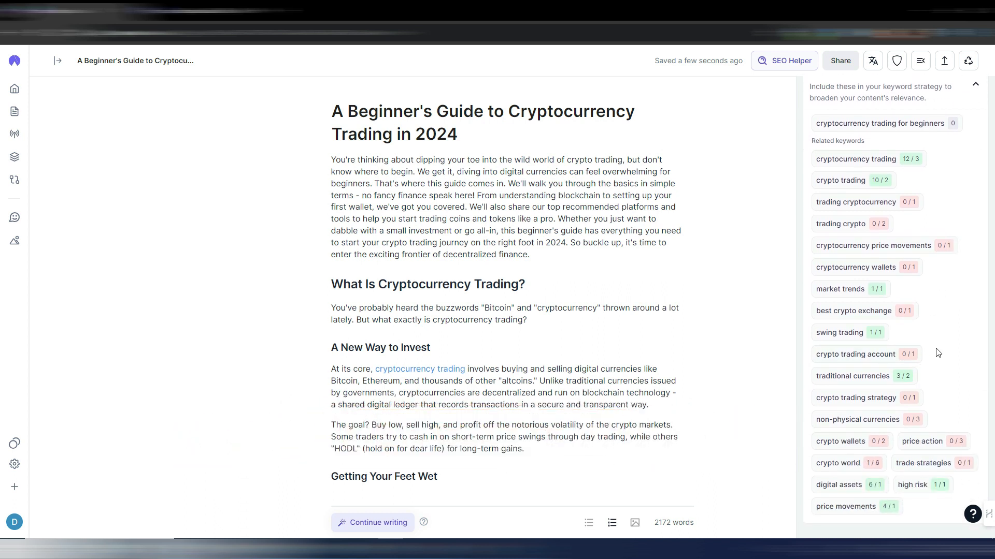
{"action": "scroll", "coordinate": [938, 353], "scroll_direction": "up", "scroll_amount": 6}
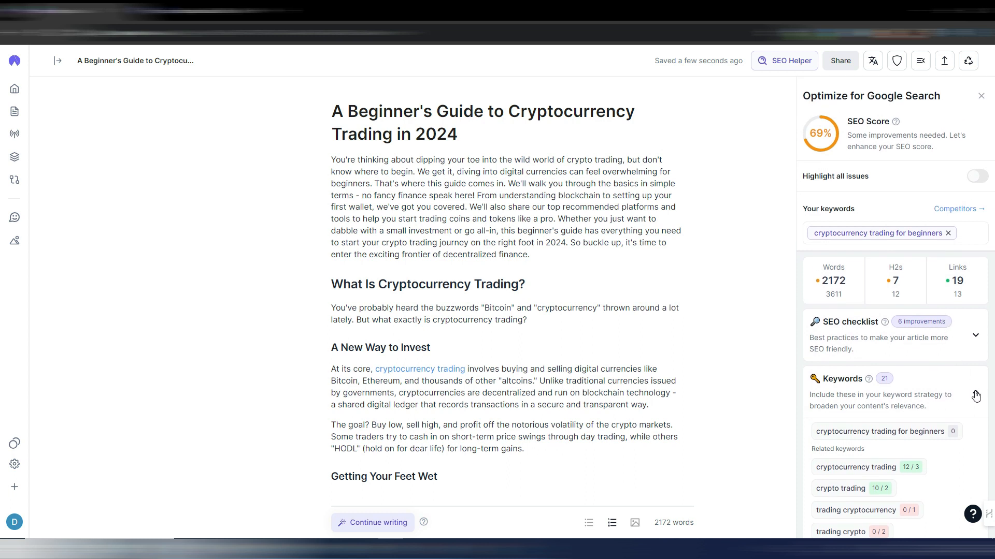
{"action": "left_click", "coordinate": [976, 396]}
- Apply the SEO checklist suggestion to include "cryptocurrency trading for beginners" in the first 100 words, accepting the AI-written intro paragraph
{"action": "left_click", "coordinate": [976, 336]}
{"action": "scroll", "coordinate": [958, 331], "scroll_direction": "down", "scroll_amount": 3}
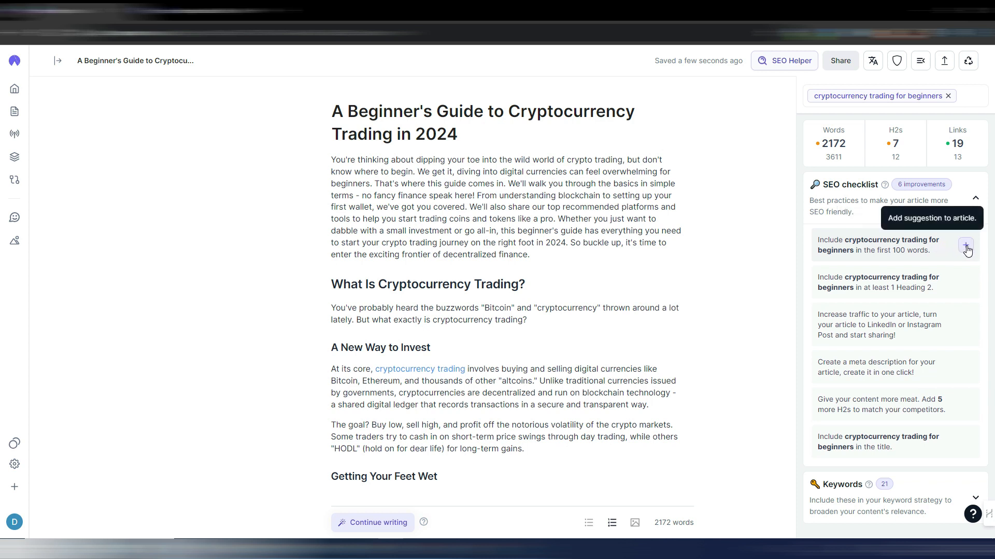
{"action": "left_click", "coordinate": [899, 246]}
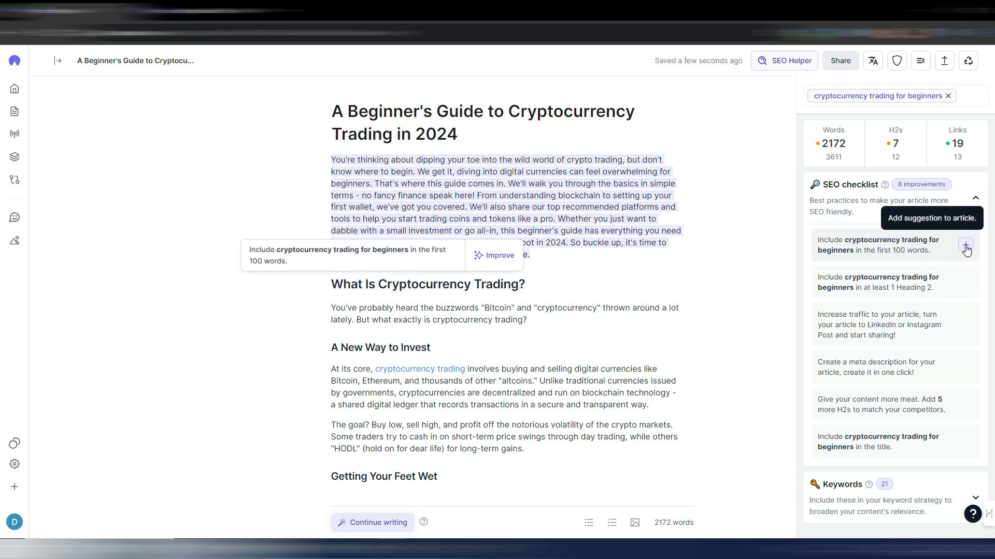
{"action": "left_click", "coordinate": [966, 246]}
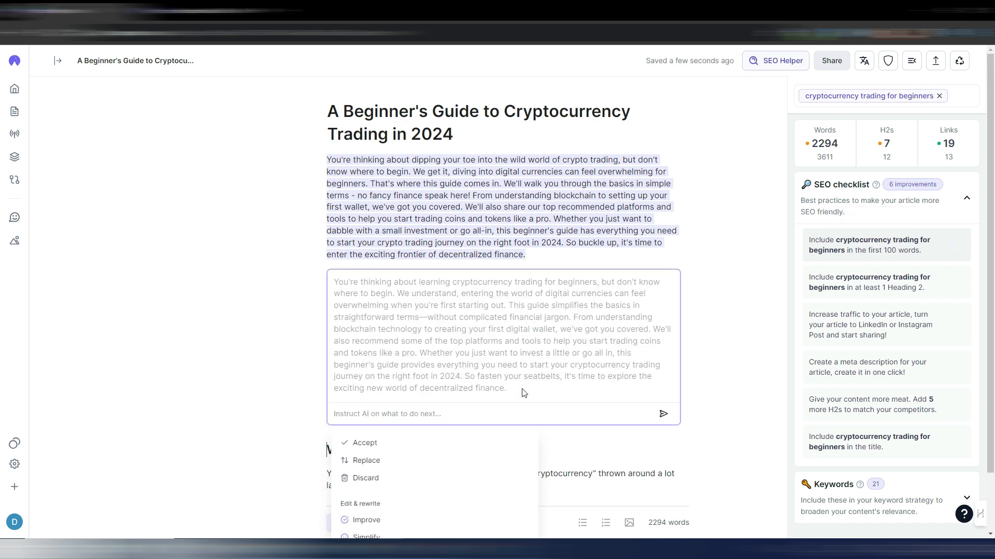
{"action": "left_click", "coordinate": [363, 443]}
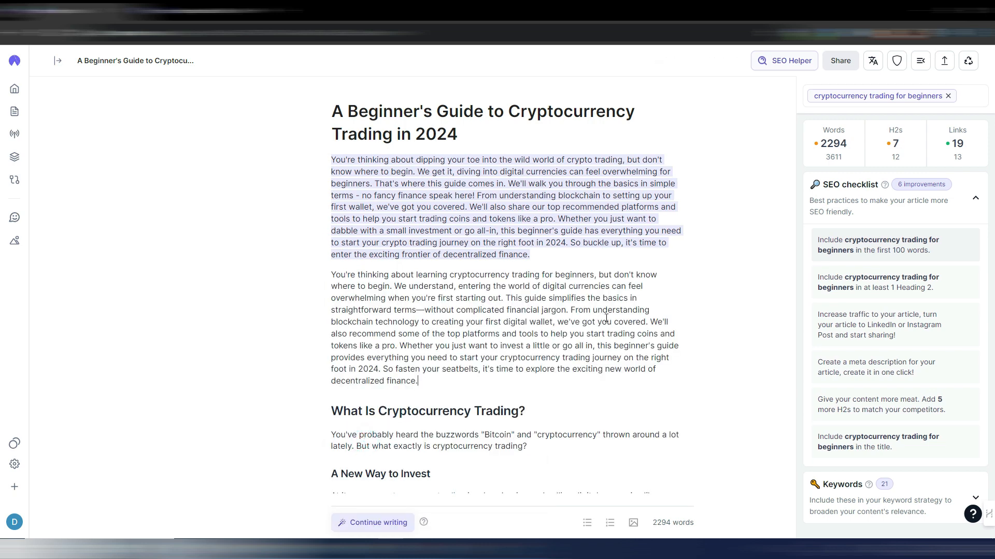
{"action": "scroll", "coordinate": [855, 155], "scroll_direction": "up", "scroll_amount": 3}
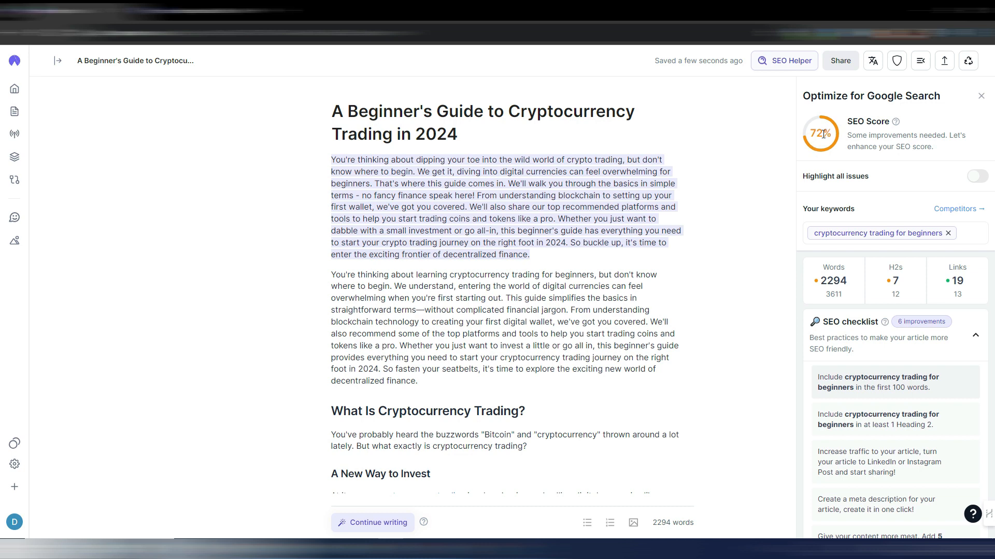
- Delete the original intro paragraph and the empty line it leaves, keeping only the AI-written intro
{"action": "triple_click", "coordinate": [592, 208]}
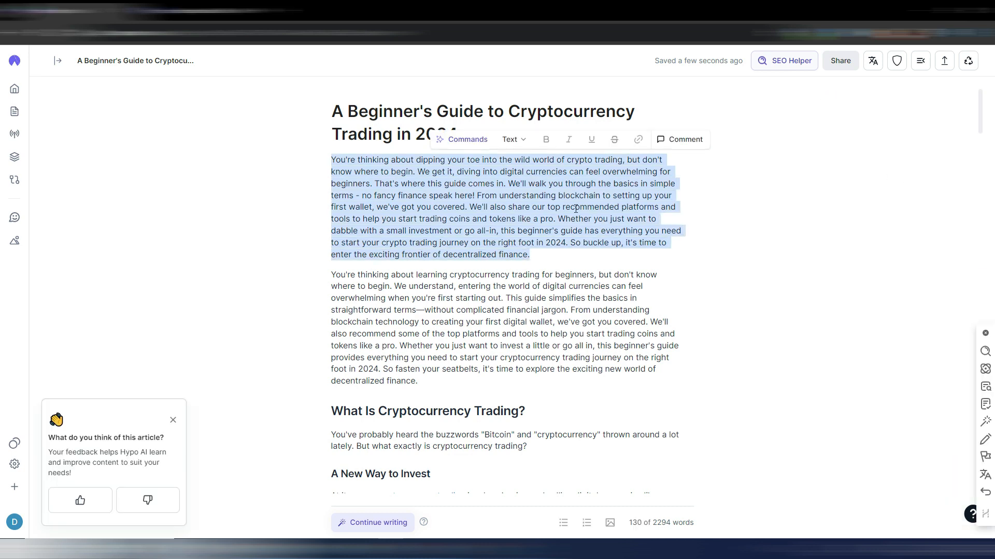
{"action": "key", "text": "BackSpace"}
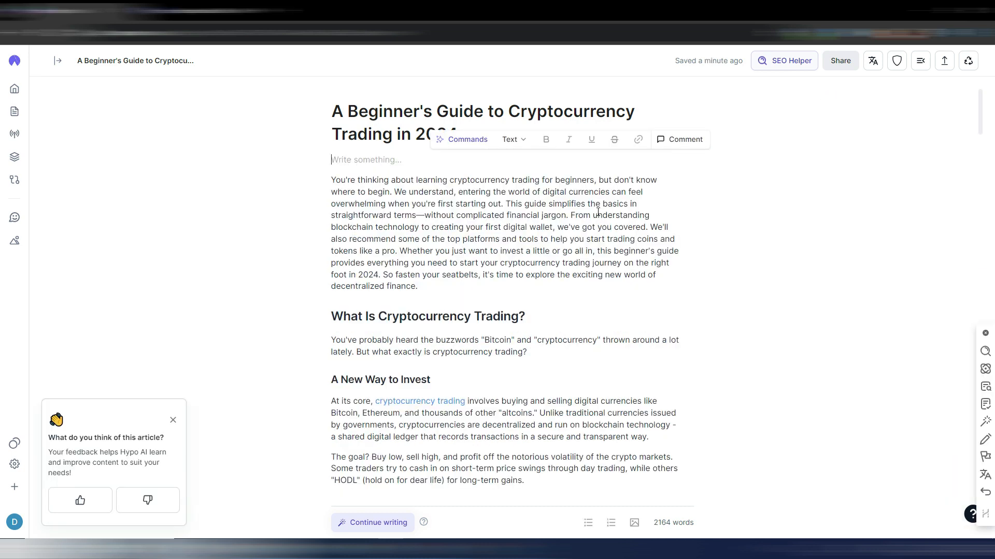
{"action": "key", "text": "Delete"}
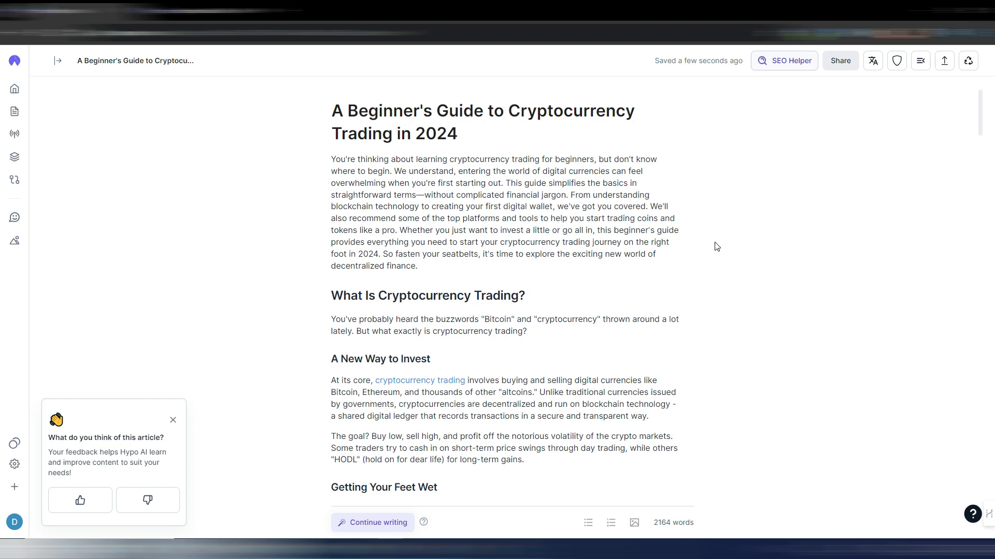
- Review the edited article from the intro down to the numbered list under "Step-by-Step Guide for Beginners"
{"action": "scroll", "coordinate": [717, 246], "scroll_direction": "down", "scroll_amount": 4}
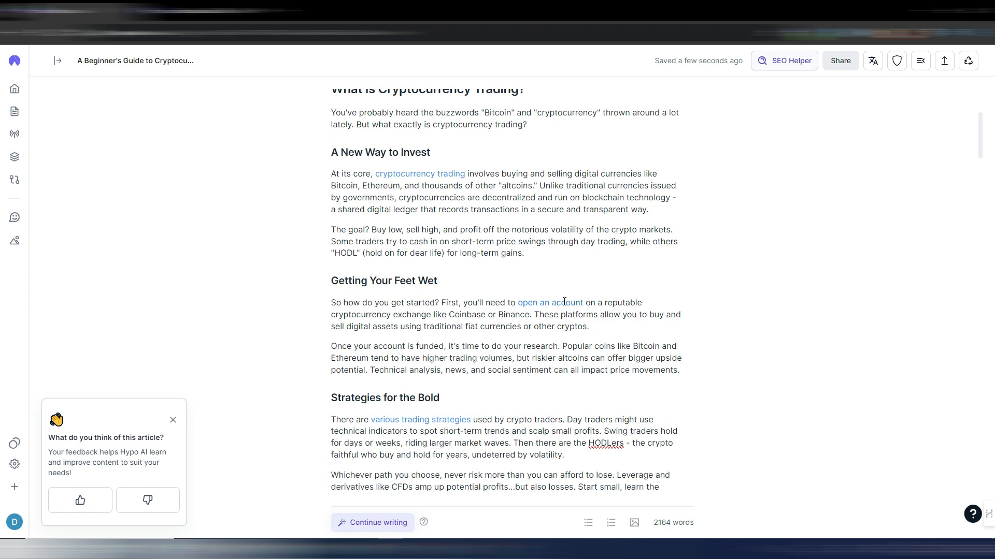
{"action": "scroll", "coordinate": [684, 338], "scroll_direction": "down", "scroll_amount": 4}
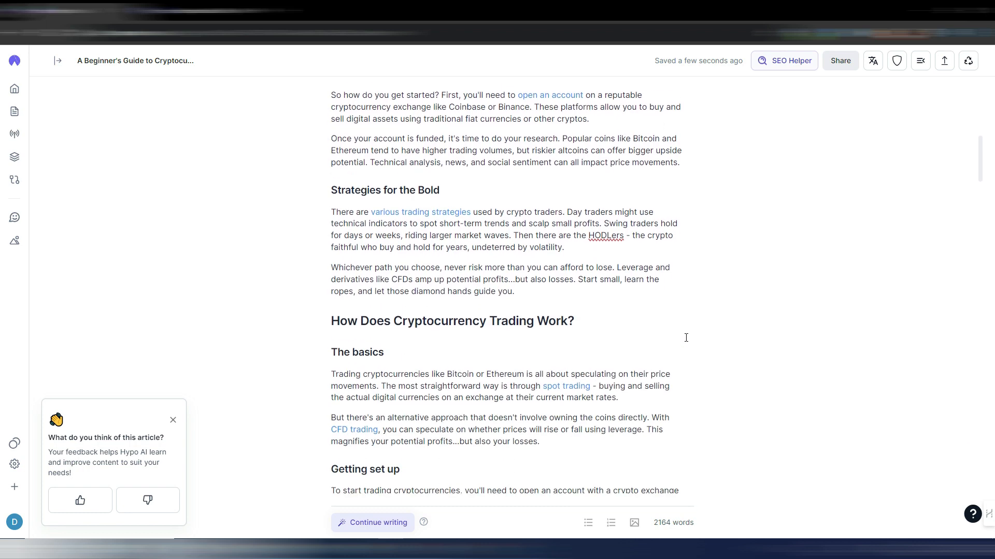
{"action": "scroll", "coordinate": [686, 338], "scroll_direction": "down", "scroll_amount": 6}
{"action": "scroll", "coordinate": [686, 337], "scroll_direction": "down", "scroll_amount": 9}
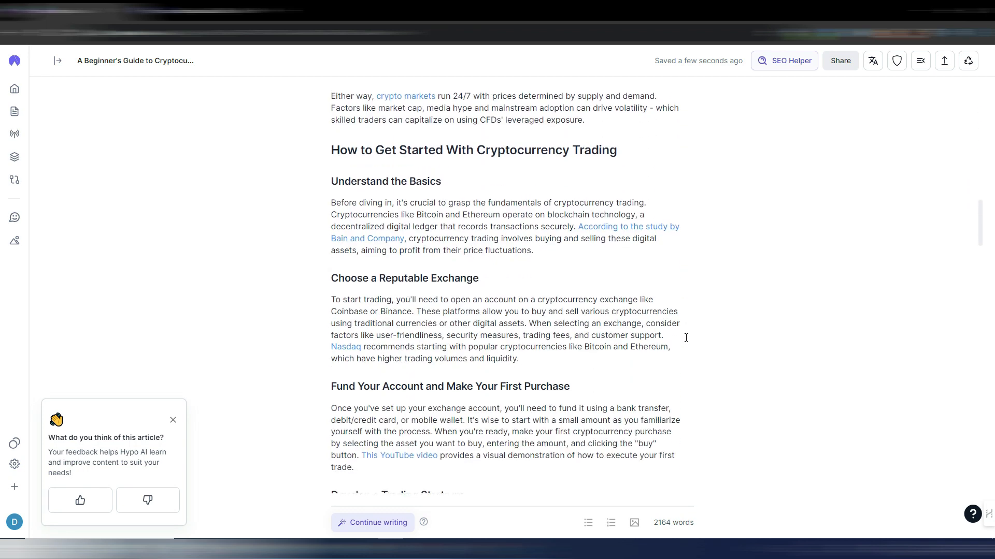
{"action": "scroll", "coordinate": [711, 350], "scroll_direction": "down", "scroll_amount": 6}
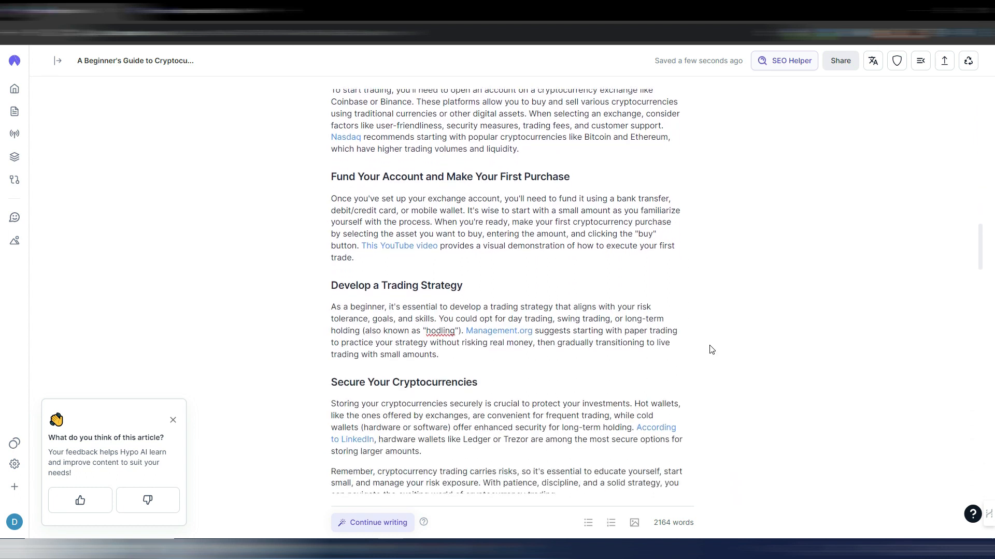
{"action": "scroll", "coordinate": [711, 350], "scroll_direction": "down", "scroll_amount": 4}
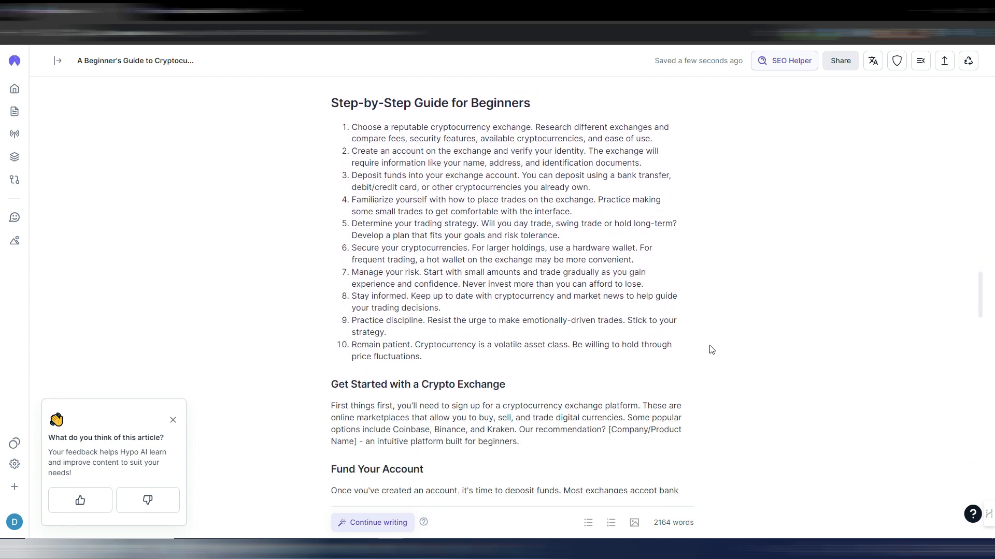
- Review the rest of the article from the numbered beginner steps through the profitability section and FAQs to the Conclusion
{"action": "scroll", "coordinate": [711, 349], "scroll_direction": "down", "scroll_amount": 4}
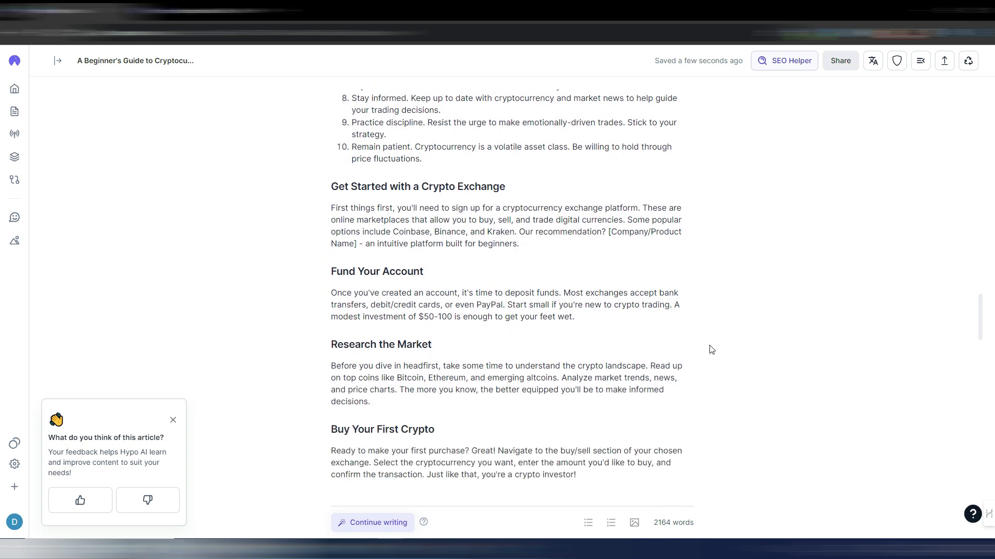
{"action": "scroll", "coordinate": [711, 350], "scroll_direction": "down", "scroll_amount": 6}
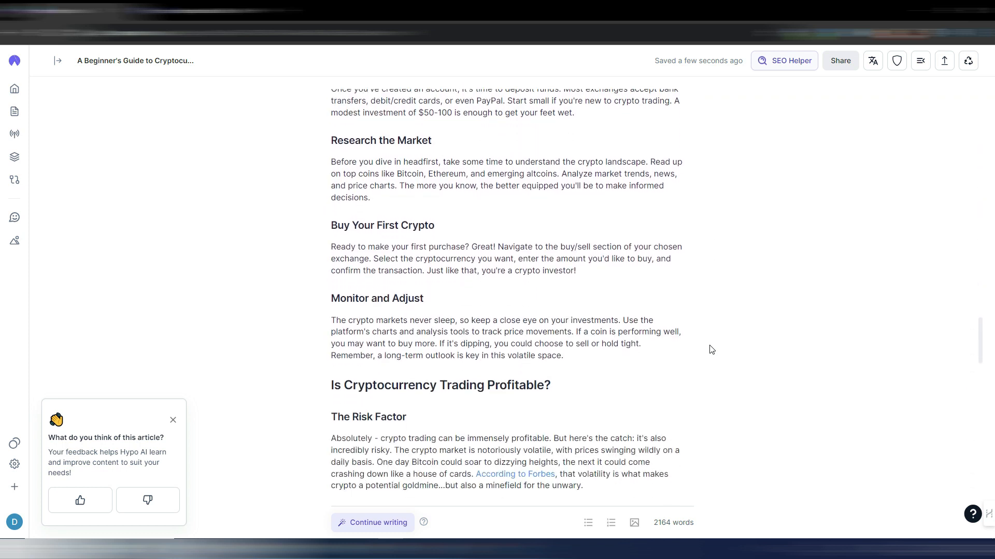
{"action": "scroll", "coordinate": [711, 350], "scroll_direction": "down", "scroll_amount": 2}
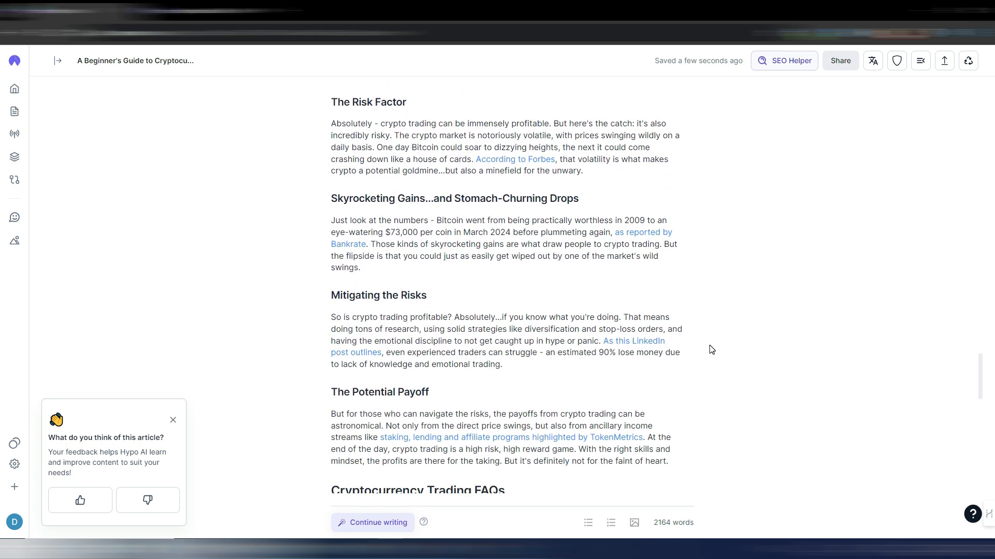
{"action": "scroll", "coordinate": [712, 350], "scroll_direction": "down", "scroll_amount": 7}
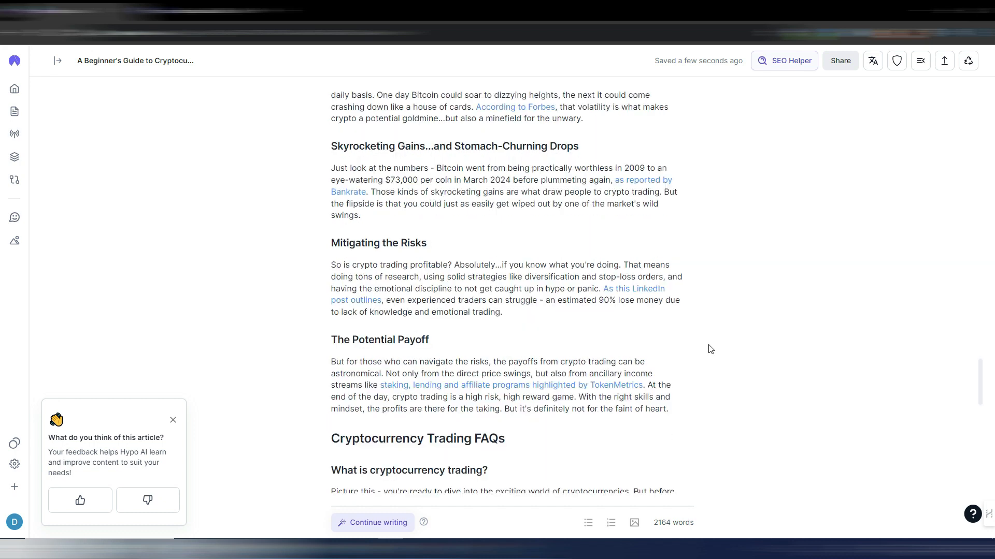
{"action": "scroll", "coordinate": [711, 350], "scroll_direction": "down", "scroll_amount": 8}
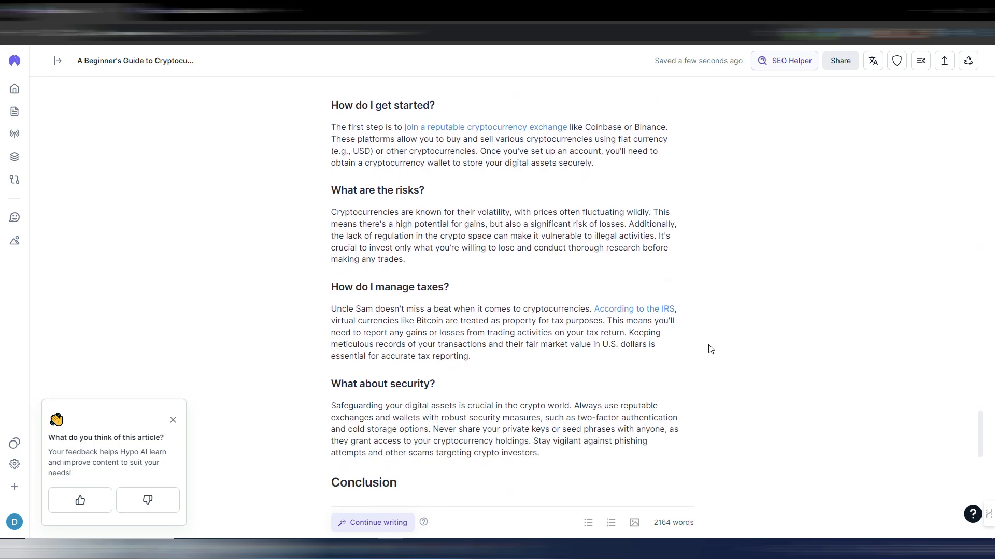
{"action": "scroll", "coordinate": [710, 349], "scroll_direction": "up", "scroll_amount": 3}
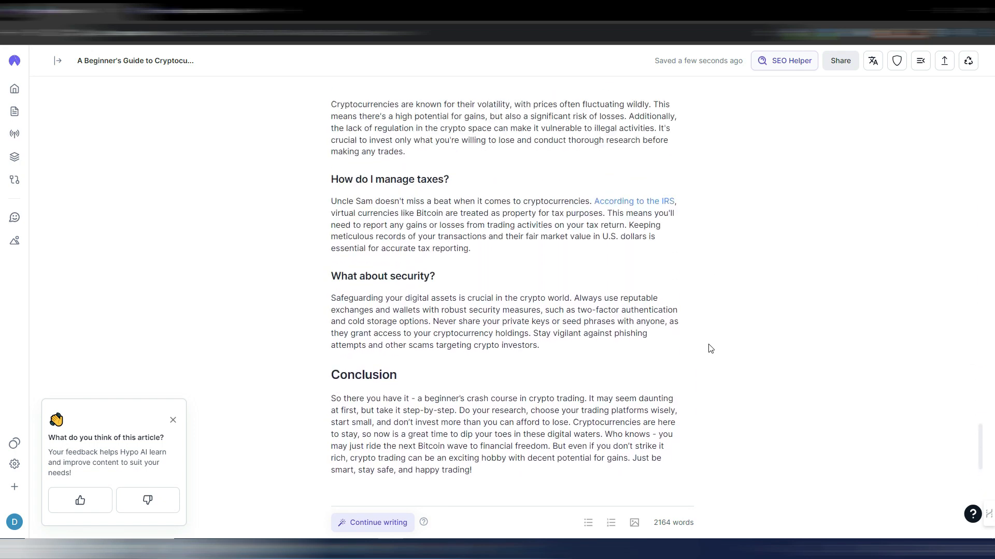
{"action": "left_click_drag", "start_coordinate": [971, 447], "coordinate": [872, 154]}
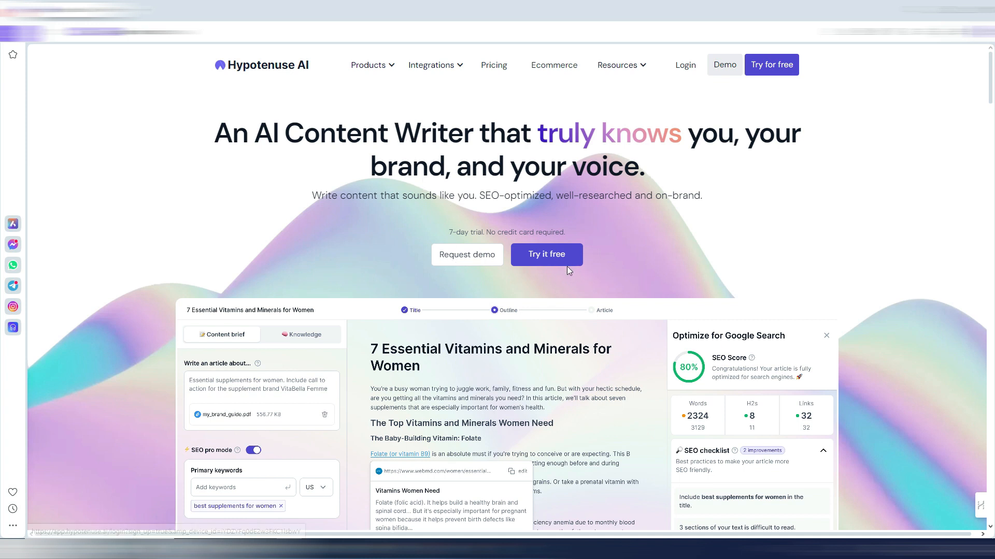
- Open the Hypotenuse AI website's Pricing page and examine the Marketing and SEO plans and the Ecommerce plans under annual billing
{"action": "left_click", "coordinate": [492, 64]}
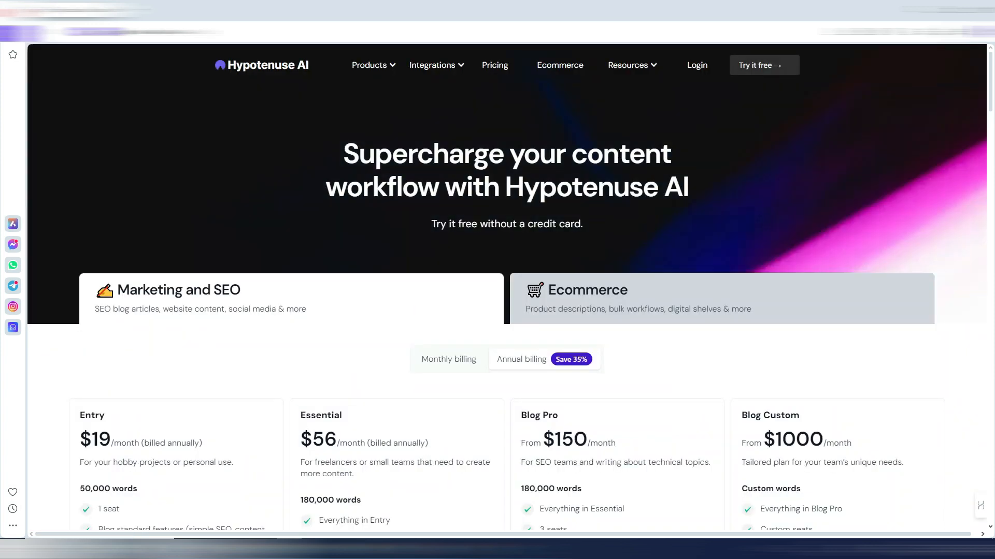
{"action": "scroll", "coordinate": [618, 153], "scroll_direction": "down", "scroll_amount": 3}
{"action": "scroll", "coordinate": [239, 192], "scroll_direction": "up", "scroll_amount": 1}
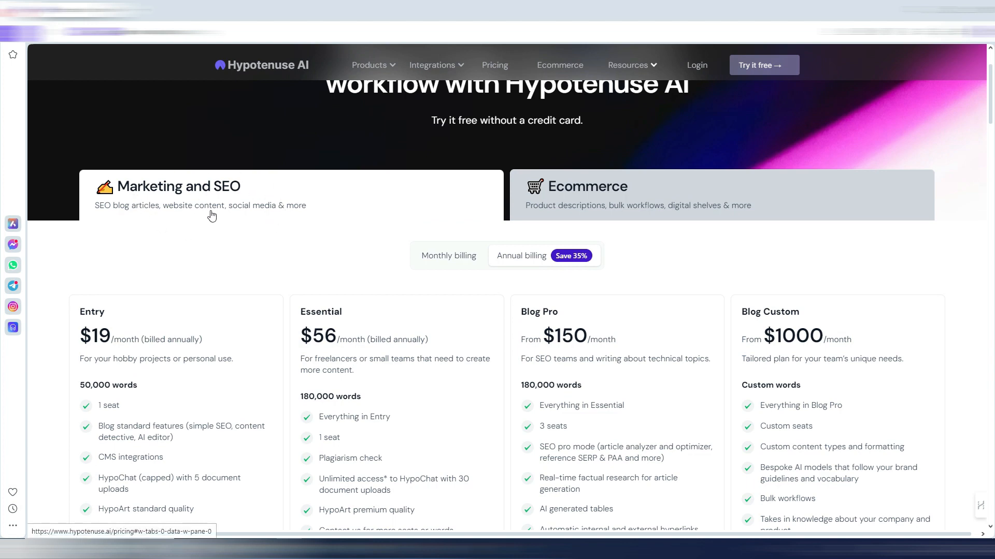
{"action": "left_click", "coordinate": [630, 195]}
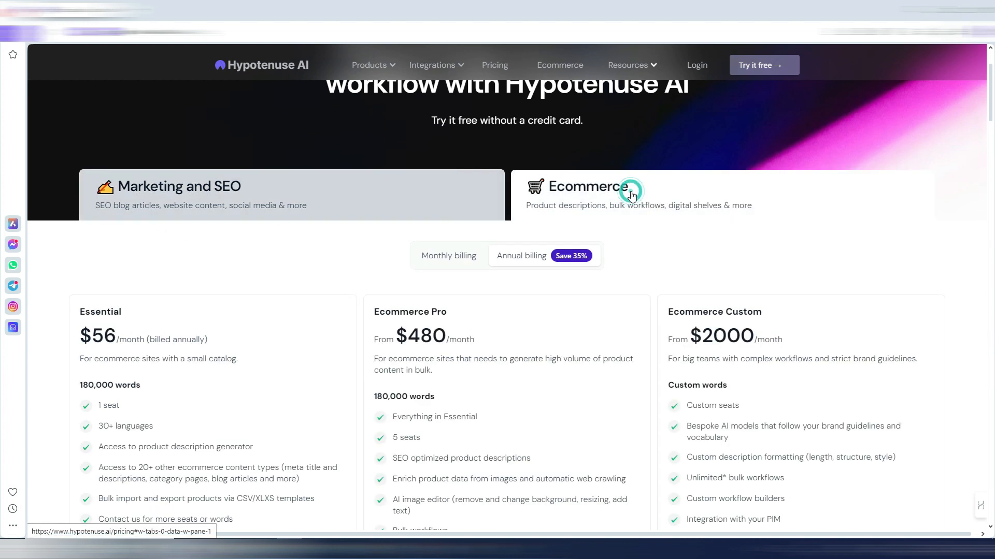
{"action": "scroll", "coordinate": [629, 253], "scroll_direction": "down", "scroll_amount": 3}
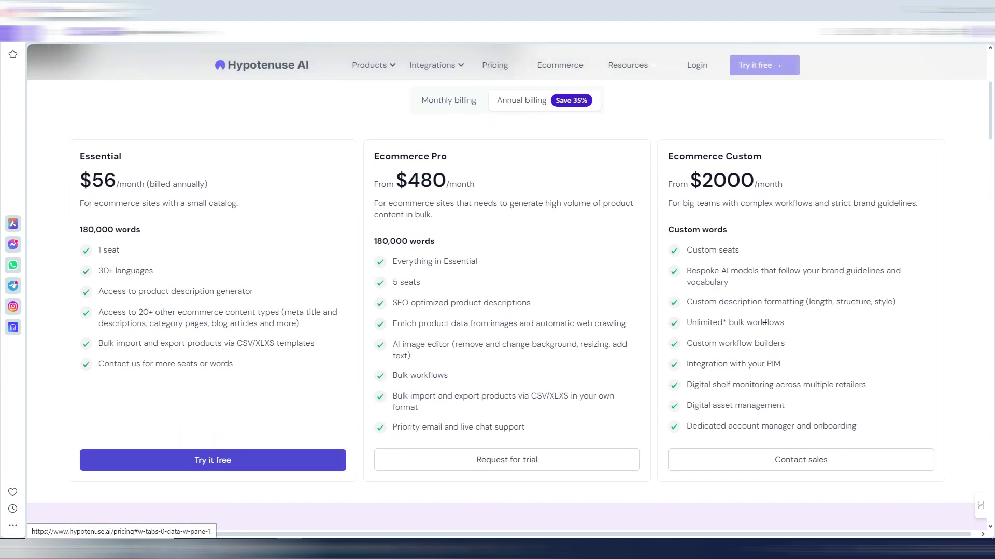
{"action": "scroll", "coordinate": [668, 301], "scroll_direction": "up", "scroll_amount": 5}
- Return to the Marketing and SEO plans, examine their features, and show their prices with monthly billing
{"action": "left_click", "coordinate": [235, 242]}
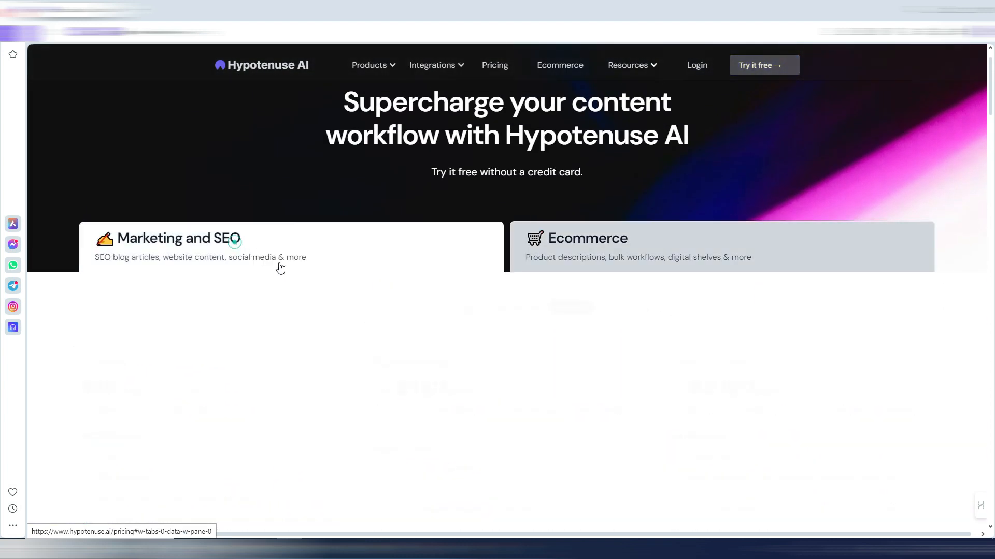
{"action": "scroll", "coordinate": [451, 280], "scroll_direction": "down", "scroll_amount": 3}
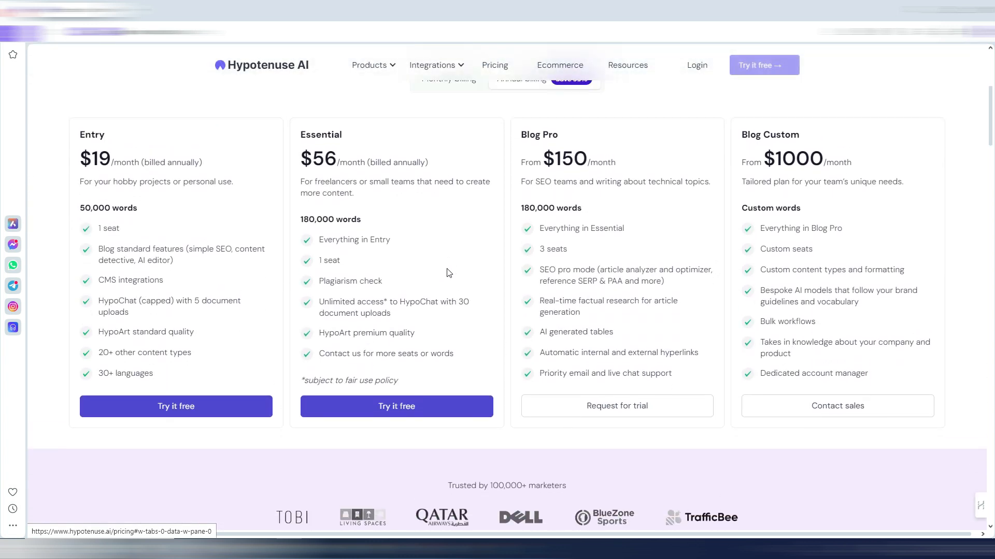
{"action": "scroll", "coordinate": [449, 274], "scroll_direction": "up", "scroll_amount": 1}
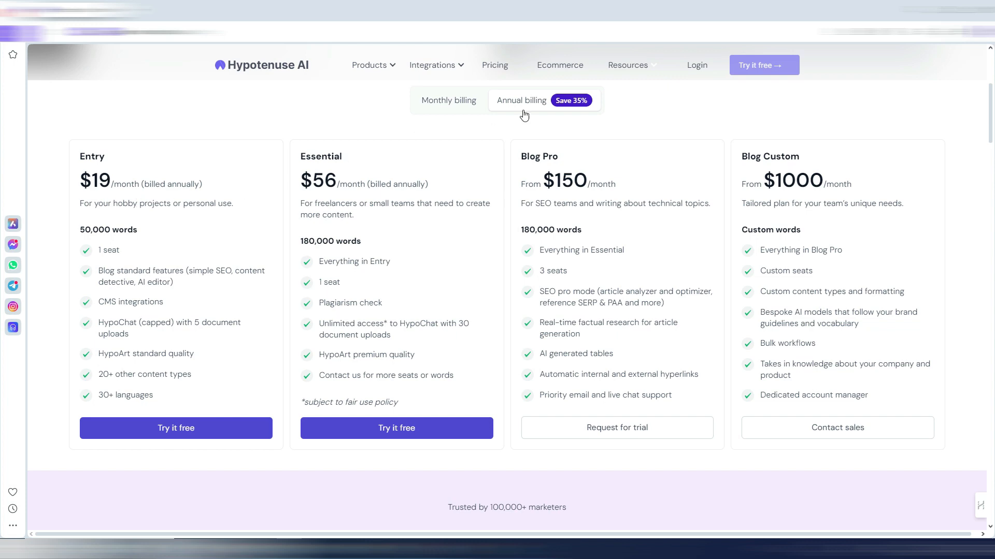
{"action": "left_click", "coordinate": [444, 102]}
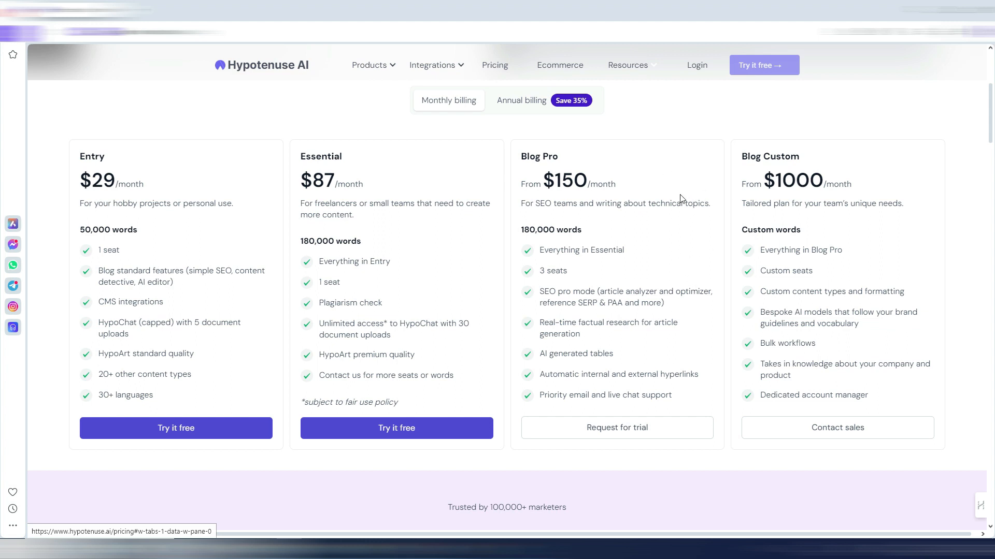
- Return to the Hypotenuse AI homepage and look it over down to the "Specially catered for" section and back up
{"action": "scroll", "coordinate": [734, 261], "scroll_direction": "up", "scroll_amount": 5}
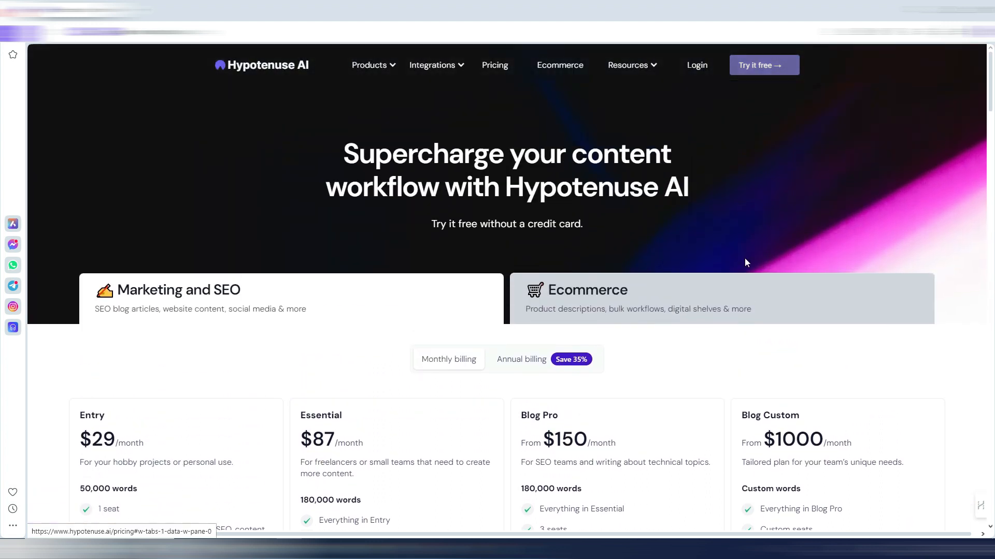
{"action": "left_click", "coordinate": [275, 68]}
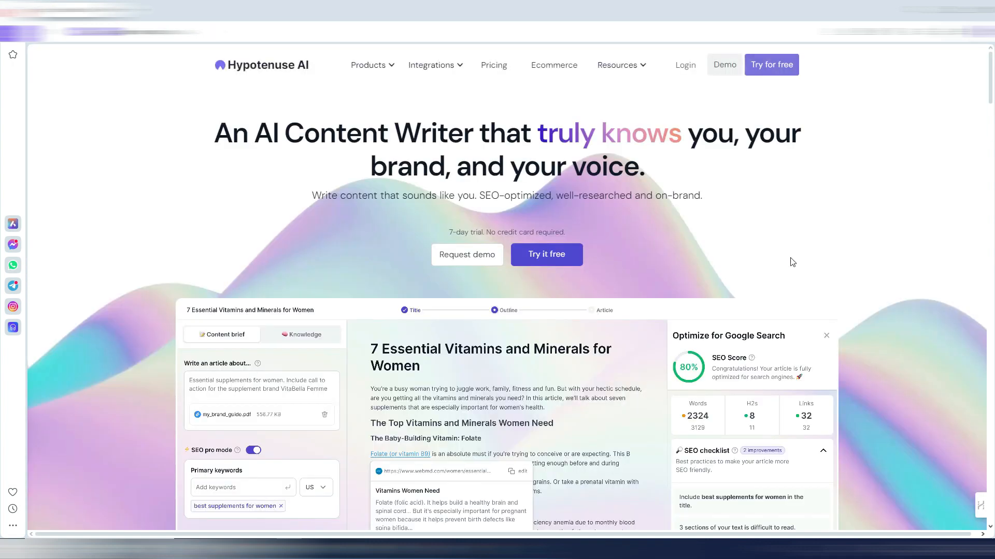
{"action": "left_click_drag", "start_coordinate": [989, 60], "coordinate": [988, 163]}
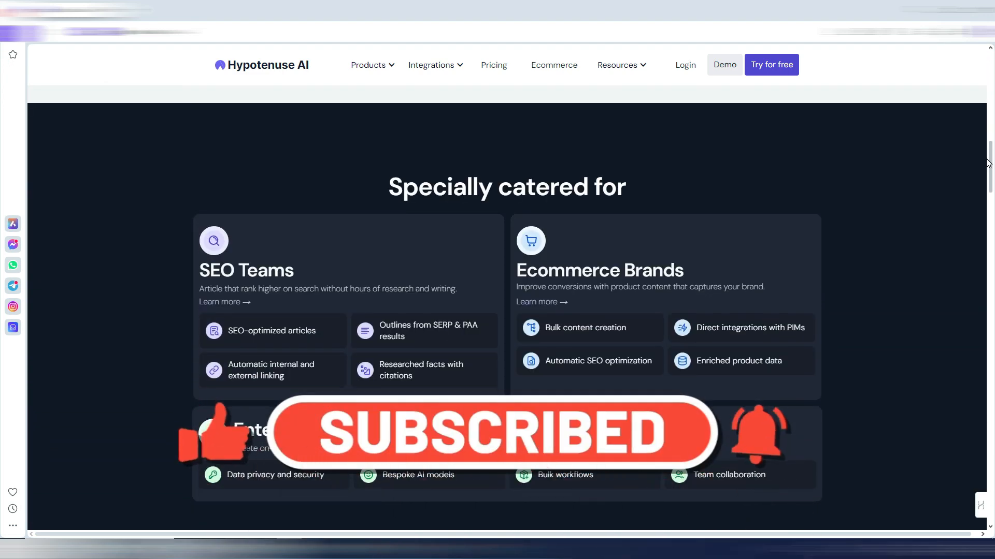
{"action": "left_click_drag", "start_coordinate": [989, 163], "coordinate": [980, 71]}
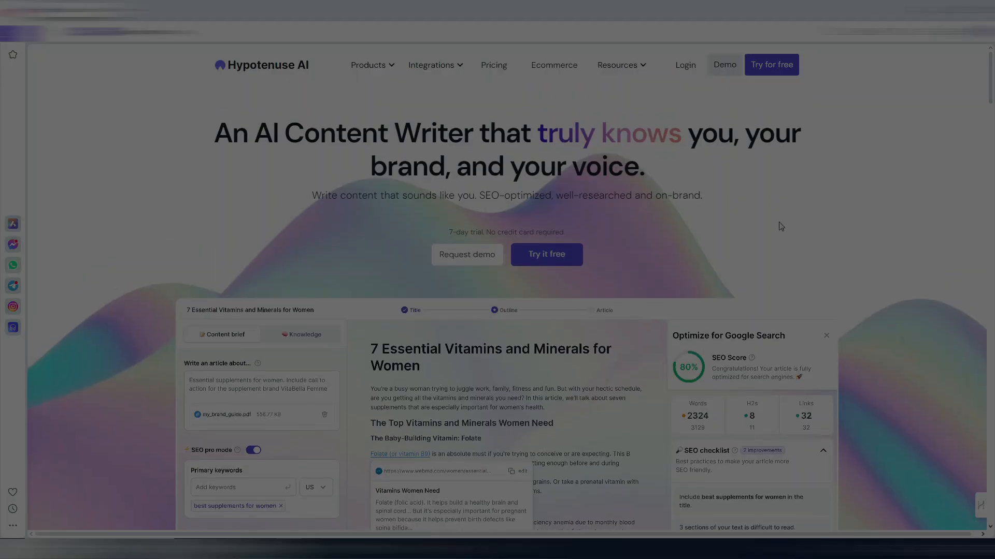